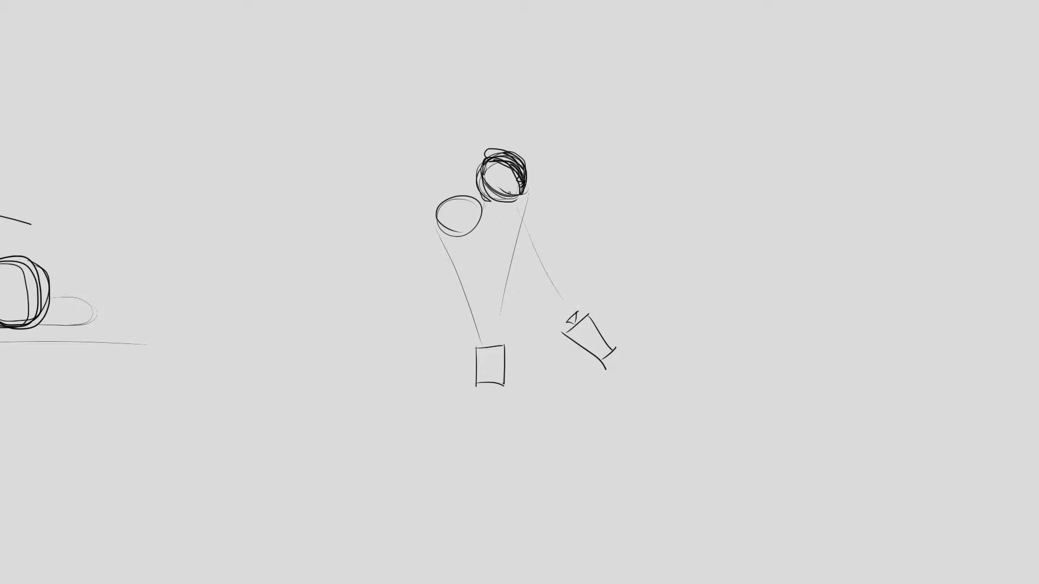
# Sketch thin view lines fanning out from the tilted second camera past both sides of the two circles
pyautogui.moveTo(567, 264); pyautogui.dragTo(545, 148)
pyautogui.moveTo(564, 321); pyautogui.dragTo(511, 289)
pyautogui.moveTo(573, 301); pyautogui.dragTo(553, 127)
pyautogui.moveTo(574, 292); pyautogui.dragTo(557, 124)
pyautogui.moveTo(554, 312); pyautogui.dragTo(388, 222)
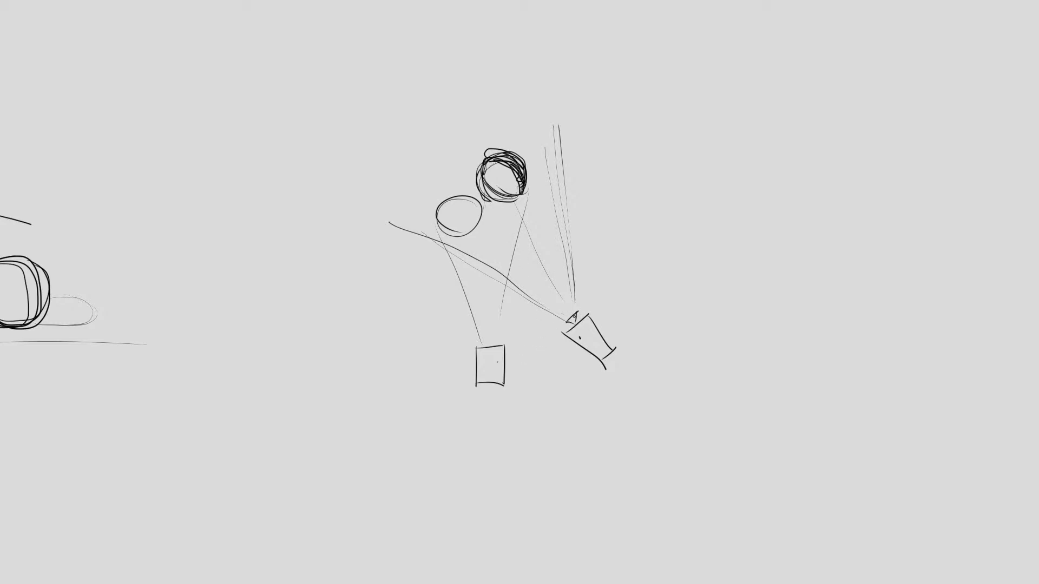
# Sketch direction arrows from the upright camera and the tilted camera toward the two circles
pyautogui.moveTo(571, 319); pyautogui.dragTo(577, 311)
pyautogui.moveTo(579, 311); pyautogui.dragTo(581, 324)
pyautogui.moveTo(489, 195); pyautogui.dragTo(484, 206)
pyautogui.moveTo(484, 198); pyautogui.dragTo(526, 248)
pyautogui.moveTo(488, 343); pyautogui.dragTo(494, 317)
pyautogui.moveTo(562, 300)
pyautogui.mouseDown()
pyautogui.moveTo(496, 203)
pyautogui.moveTo(496, 214)
pyautogui.moveTo(509, 209)
pyautogui.mouseUp()
# Draw a rectangular frame around the two circles in the top-view sketch
pyautogui.moveTo(383, 108); pyautogui.dragTo(389, 284)
pyautogui.moveTo(368, 266); pyautogui.dragTo(607, 251)
pyautogui.moveTo(378, 125)
pyautogui.mouseDown()
pyautogui.moveTo(602, 114)
pyautogui.moveTo(616, 263)
pyautogui.mouseUp()
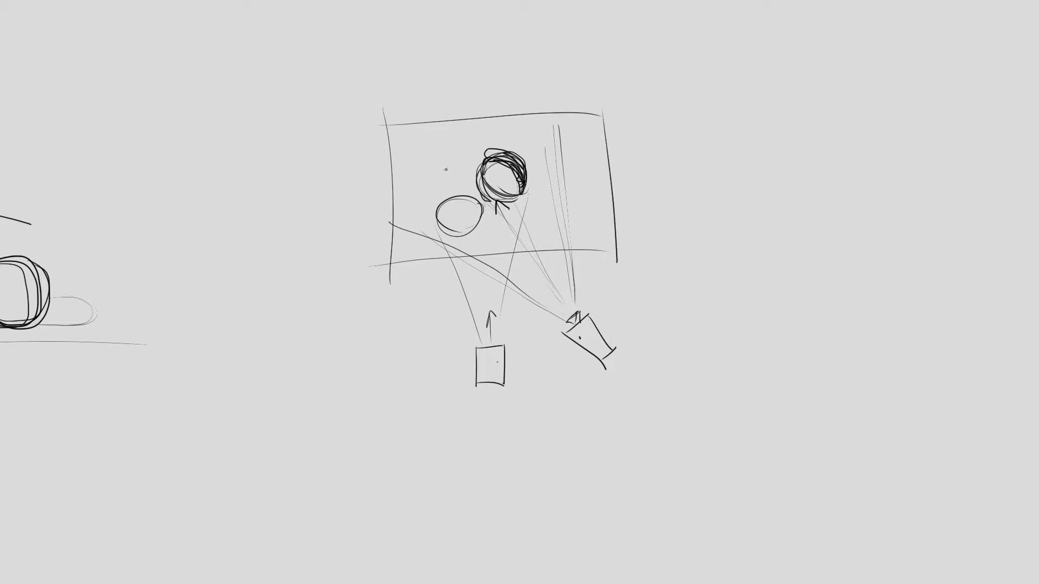
# Add an arrow to the frame's left edge and marks around the circles, and reinforce the frame's right and lower edges
pyautogui.moveTo(377, 128); pyautogui.dragTo(380, 177)
pyautogui.moveTo(315, 222); pyautogui.dragTo(393, 179)
pyautogui.moveTo(377, 176)
pyautogui.mouseDown()
pyautogui.moveTo(393, 179)
pyautogui.moveTo(379, 197)
pyautogui.mouseUp()
pyautogui.moveTo(441, 174); pyautogui.dragTo(436, 208)
pyautogui.moveTo(485, 187); pyautogui.dragTo(492, 169)
pyautogui.moveTo(480, 178)
pyautogui.mouseDown()
pyautogui.moveTo(474, 140)
pyautogui.moveTo(523, 133)
pyautogui.mouseUp()
pyautogui.moveTo(422, 167)
pyautogui.mouseDown()
pyautogui.moveTo(438, 165)
pyautogui.moveTo(471, 189)
pyautogui.moveTo(421, 160)
pyautogui.moveTo(466, 157)
pyautogui.moveTo(397, 190)
pyautogui.moveTo(460, 151)
pyautogui.moveTo(475, 167)
pyautogui.moveTo(440, 196)
pyautogui.mouseUp()
pyautogui.moveTo(605, 126); pyautogui.dragTo(615, 260)
pyautogui.moveTo(390, 264); pyautogui.dragTo(616, 246)
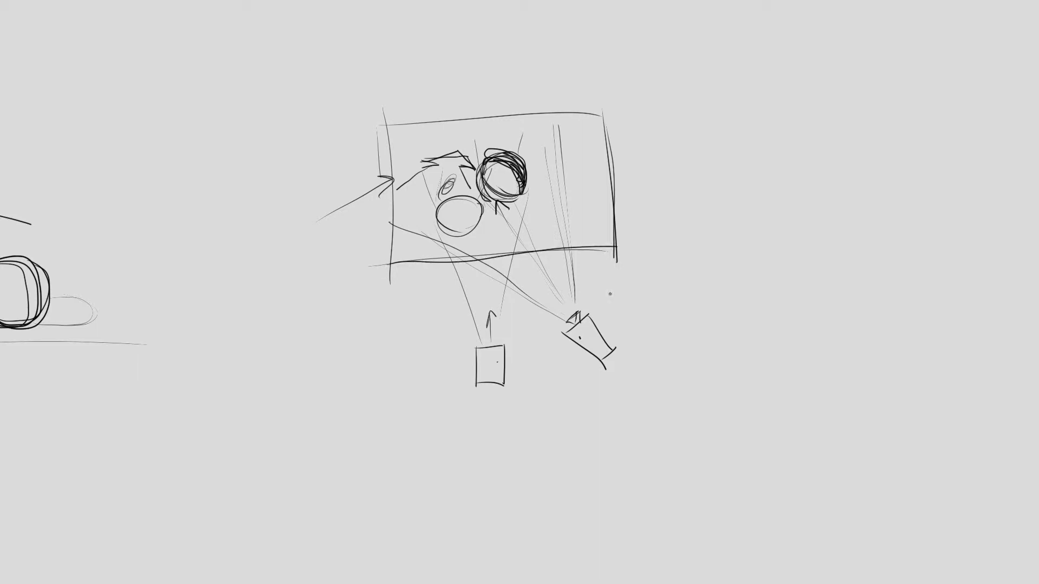
# Draw a double-headed arc between the two edges of the camera's view cone in the side-view sketch
pyautogui.moveTo(500, 323); pyautogui.dragTo(498, 348)
pyautogui.moveTo(262, 352); pyautogui.dragTo(635, 327, button='middle')
pyautogui.moveTo(341, 252); pyautogui.dragTo(485, 291, button='middle')
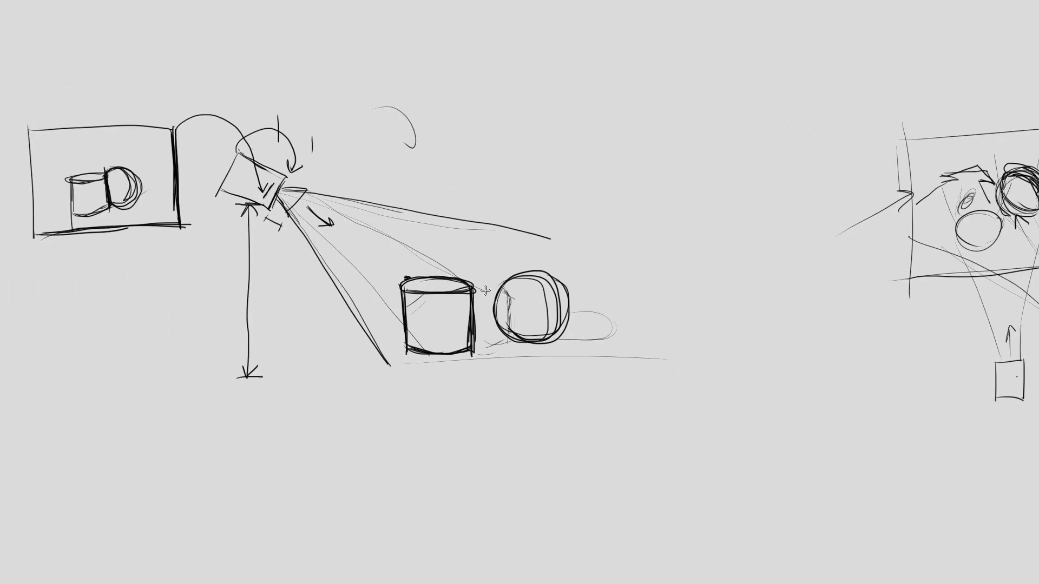
pyautogui.moveTo(353, 313)
pyautogui.mouseDown()
pyautogui.moveTo(423, 215)
pyautogui.moveTo(419, 229)
pyautogui.moveTo(431, 229)
pyautogui.mouseUp()
pyautogui.moveTo(360, 297)
pyautogui.mouseDown()
pyautogui.moveTo(355, 313)
pyautogui.moveTo(372, 314)
pyautogui.mouseUp()
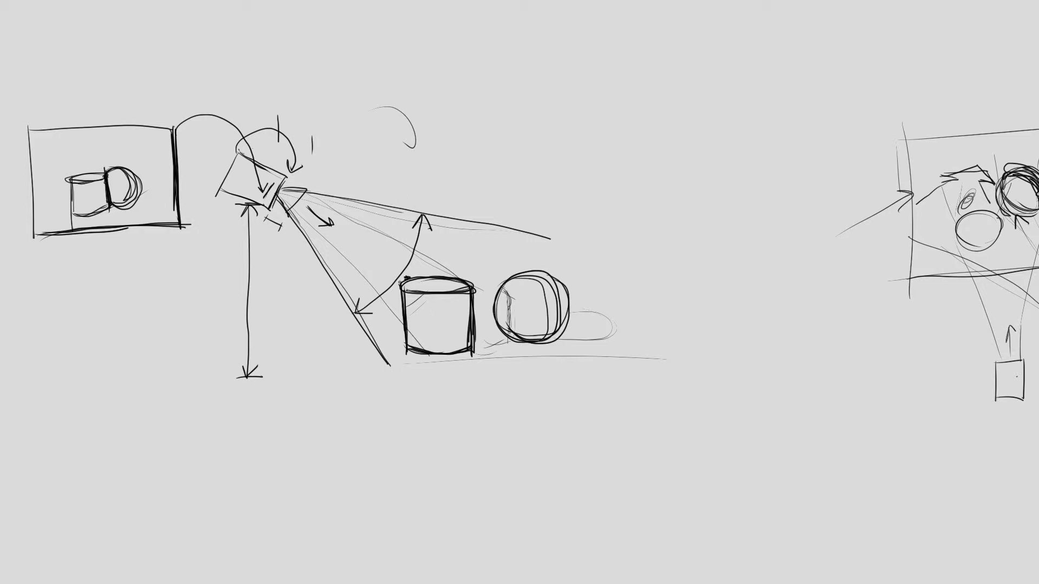
# Trace over the cylinder's right edge, the sphere's contour and the vertical camera-height arrow in the side-view sketch
pyautogui.moveTo(449, 315); pyautogui.dragTo(412, 232, button='middle')
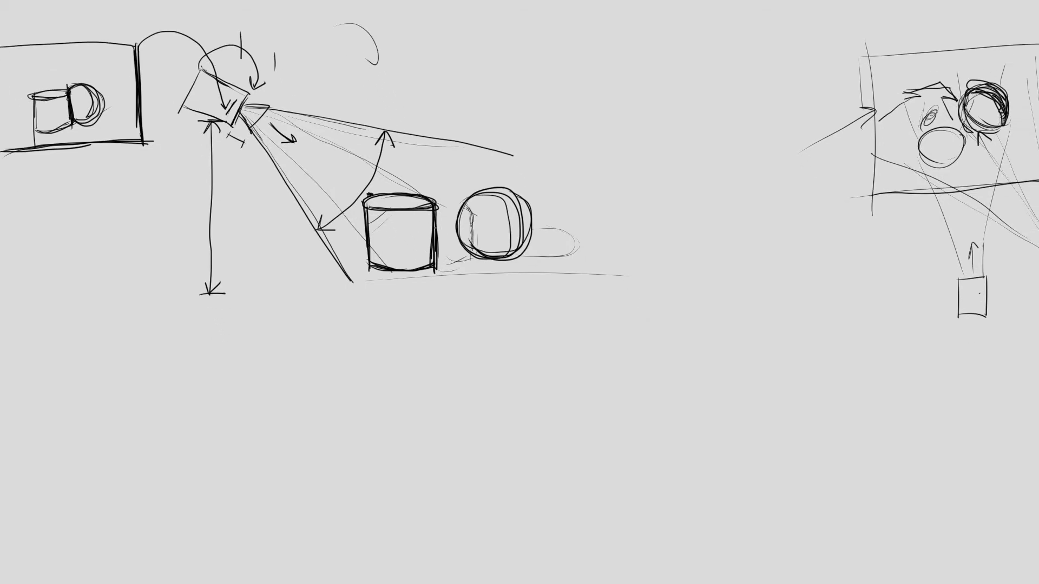
pyautogui.moveTo(439, 252)
pyautogui.mouseDown()
pyautogui.moveTo(438, 265)
pyautogui.moveTo(418, 273)
pyautogui.moveTo(434, 268)
pyautogui.mouseUp()
pyautogui.moveTo(437, 221); pyautogui.dragTo(440, 263)
pyautogui.moveTo(516, 195)
pyautogui.mouseDown()
pyautogui.moveTo(503, 188)
pyautogui.moveTo(469, 203)
pyautogui.moveTo(485, 258)
pyautogui.moveTo(527, 241)
pyautogui.mouseUp()
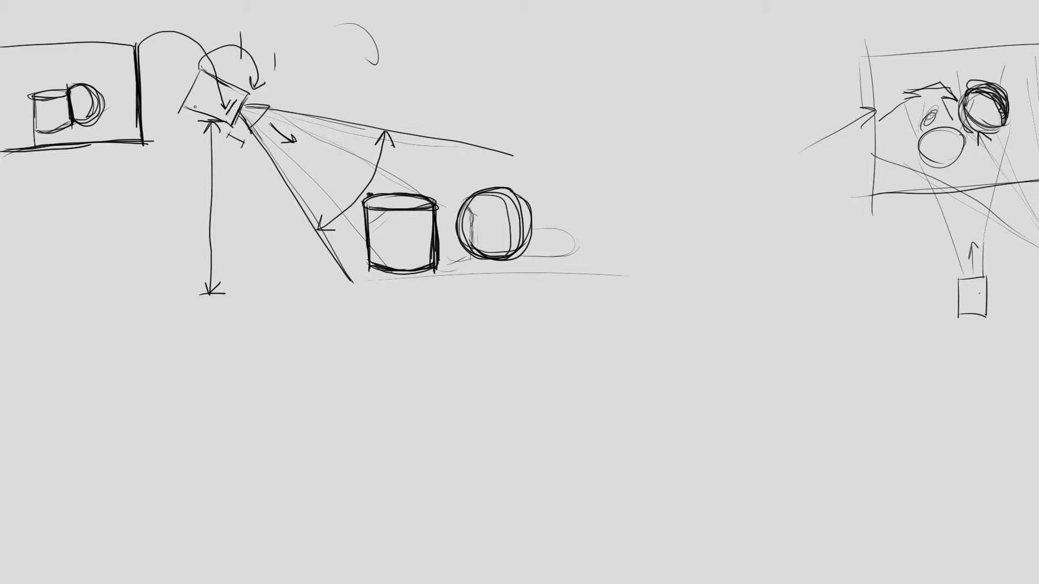
pyautogui.moveTo(200, 135)
pyautogui.mouseDown()
pyautogui.moveTo(207, 123)
pyautogui.moveTo(224, 130)
pyautogui.moveTo(214, 151)
pyautogui.moveTo(211, 294)
pyautogui.mouseUp()
pyautogui.moveTo(218, 280); pyautogui.dragTo(207, 293)
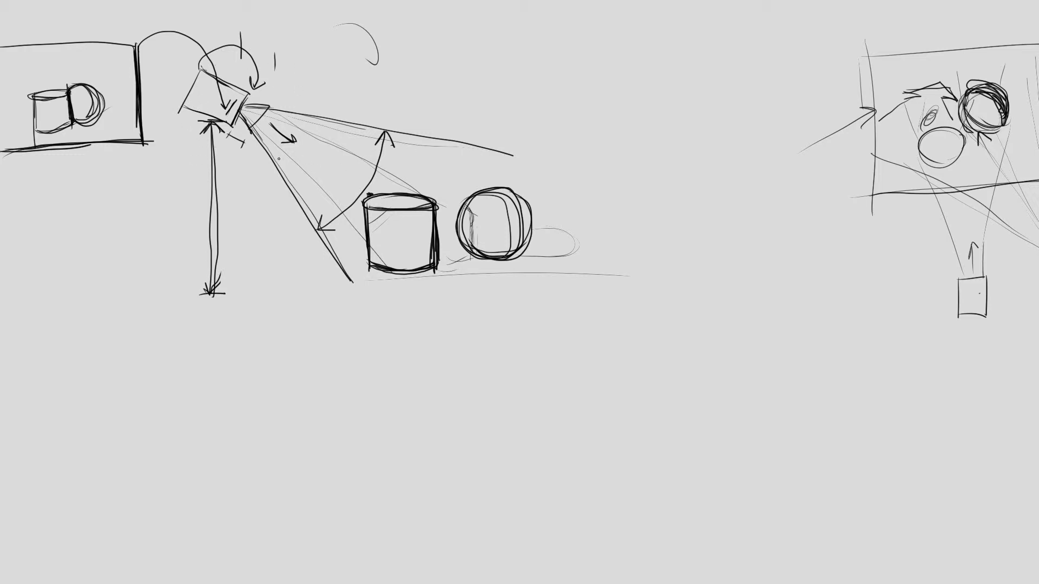
# Thicken the camera's direction arrow and draw a vertical line with an arrow and small marks on the cylinder's front
pyautogui.moveTo(599, 334)
pyautogui.mouseDown(button='middle')
pyautogui.moveTo(572, 378)
pyautogui.moveTo(573, 406)
pyautogui.mouseUp(button='middle')
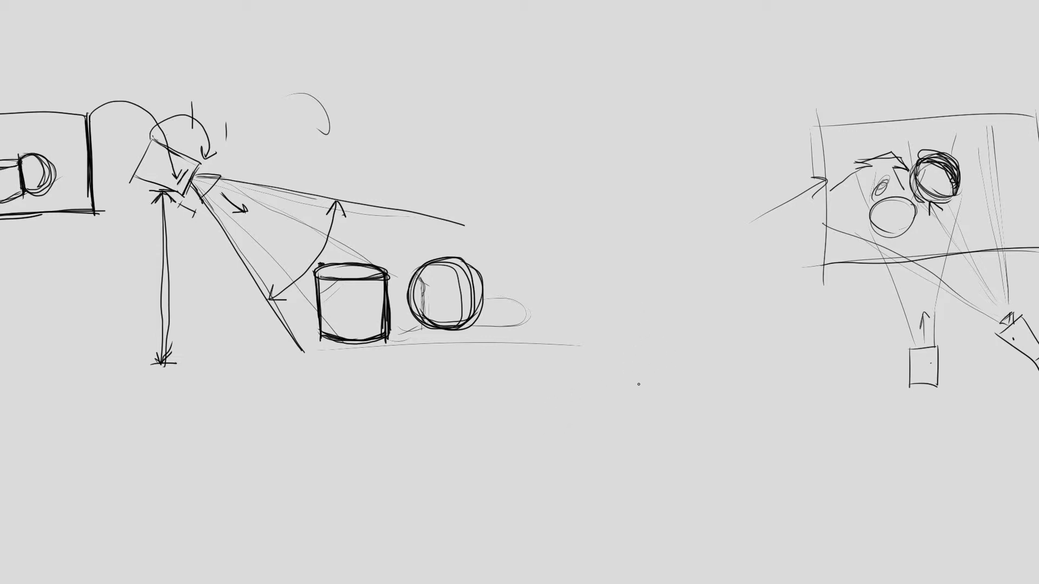
pyautogui.moveTo(434, 394); pyautogui.dragTo(482, 293, button='middle')
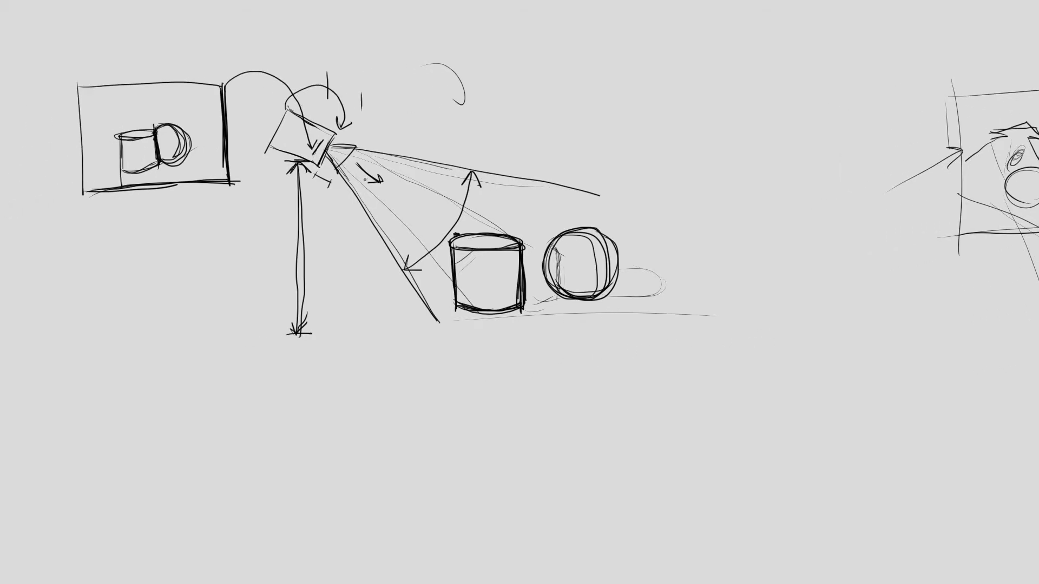
pyautogui.moveTo(356, 164); pyautogui.dragTo(375, 187)
pyautogui.moveTo(501, 258); pyautogui.dragTo(504, 308)
pyautogui.moveTo(460, 266)
pyautogui.mouseDown()
pyautogui.moveTo(502, 272)
pyautogui.moveTo(494, 299)
pyautogui.mouseUp()
pyautogui.moveTo(493, 253); pyautogui.dragTo(497, 258)
# Sketch a small rounded cylinder with a curved arrow on its top below the main cylinder
pyautogui.moveTo(475, 363)
pyautogui.mouseDown()
pyautogui.moveTo(509, 347)
pyautogui.moveTo(439, 385)
pyautogui.moveTo(496, 398)
pyautogui.mouseUp()
pyautogui.moveTo(511, 348)
pyautogui.mouseDown()
pyautogui.moveTo(512, 385)
pyautogui.moveTo(498, 393)
pyautogui.mouseUp()
pyautogui.moveTo(478, 343)
pyautogui.mouseDown()
pyautogui.moveTo(459, 346)
pyautogui.moveTo(494, 345)
pyautogui.mouseUp()
# Draw a wide rectangle below the small cylinder and reinforce its outline and the camera's direction arrow
pyautogui.moveTo(449, 423)
pyautogui.mouseDown()
pyautogui.moveTo(448, 467)
pyautogui.moveTo(583, 418)
pyautogui.mouseUp()
pyautogui.moveTo(448, 465); pyautogui.dragTo(597, 462)
pyautogui.moveTo(589, 420); pyautogui.dragTo(588, 470)
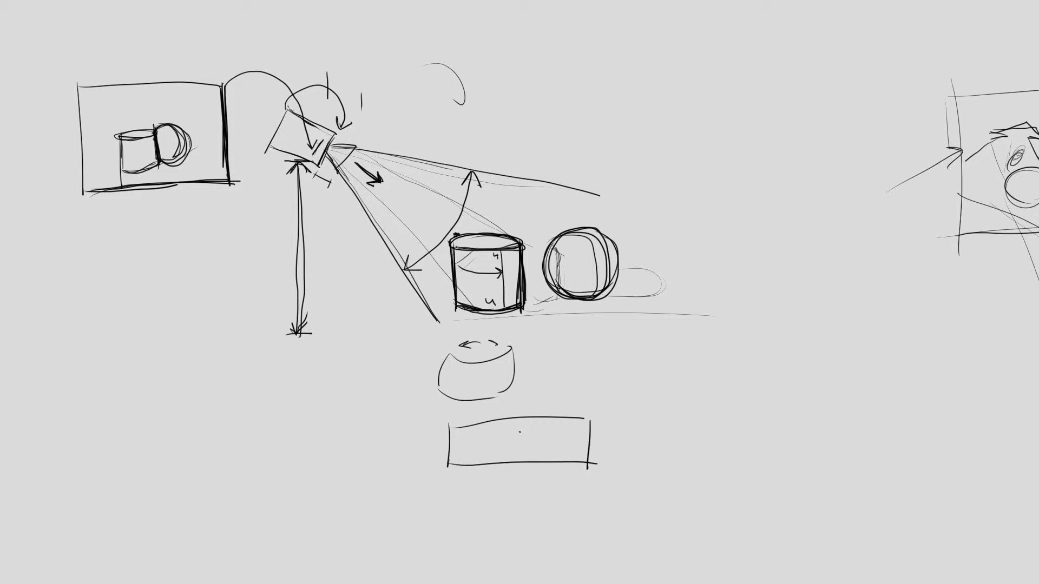
pyautogui.moveTo(461, 427)
pyautogui.mouseDown()
pyautogui.moveTo(566, 417)
pyautogui.moveTo(587, 452)
pyautogui.mouseUp()
pyautogui.moveTo(522, 468); pyautogui.dragTo(584, 463)
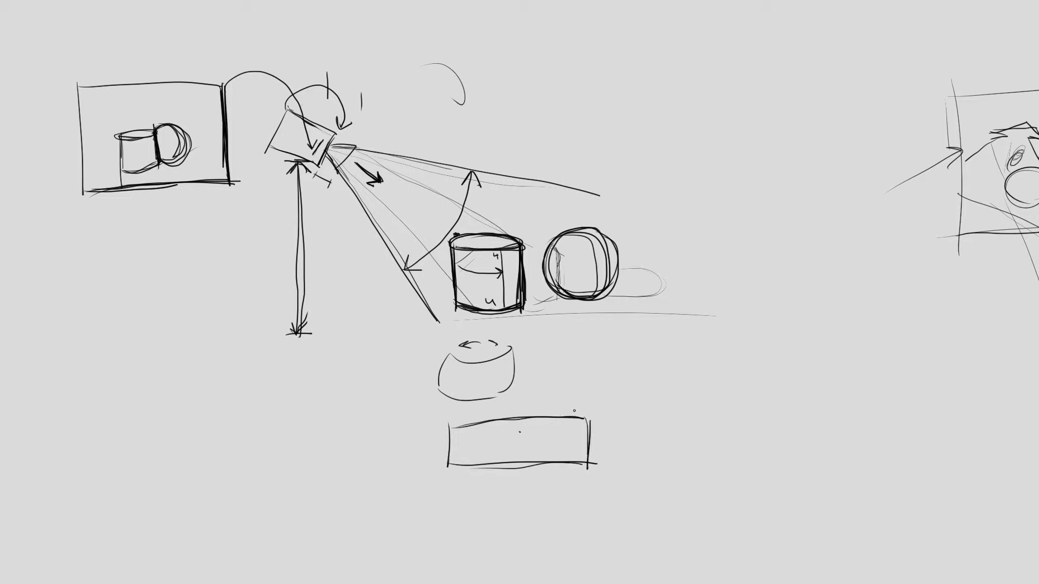
pyautogui.moveTo(542, 416)
pyautogui.mouseDown()
pyautogui.moveTo(447, 417)
pyautogui.moveTo(449, 463)
pyautogui.mouseUp()
pyautogui.moveTo(345, 159)
pyautogui.mouseDown()
pyautogui.moveTo(335, 176)
pyautogui.moveTo(378, 189)
pyautogui.mouseUp()
pyautogui.moveTo(456, 417)
pyautogui.mouseDown()
pyautogui.moveTo(586, 418)
pyautogui.moveTo(584, 462)
pyautogui.moveTo(449, 456)
pyautogui.moveTo(549, 462)
pyautogui.mouseUp()
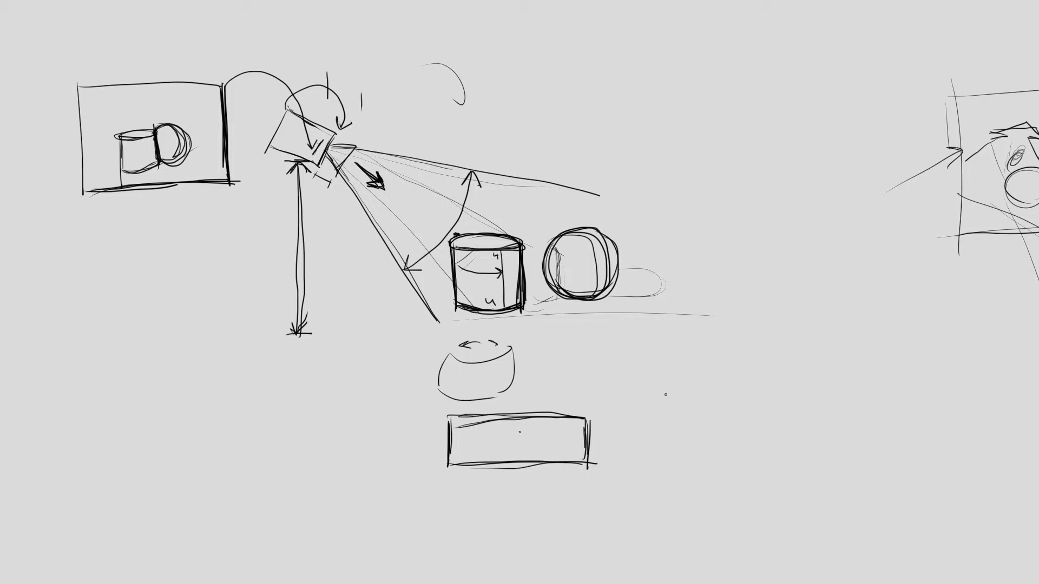
# Trace over the sphere's right contour and the front of the tilted camera in the side-view sketch
pyautogui.moveTo(714, 378); pyautogui.dragTo(506, 352, button='middle')
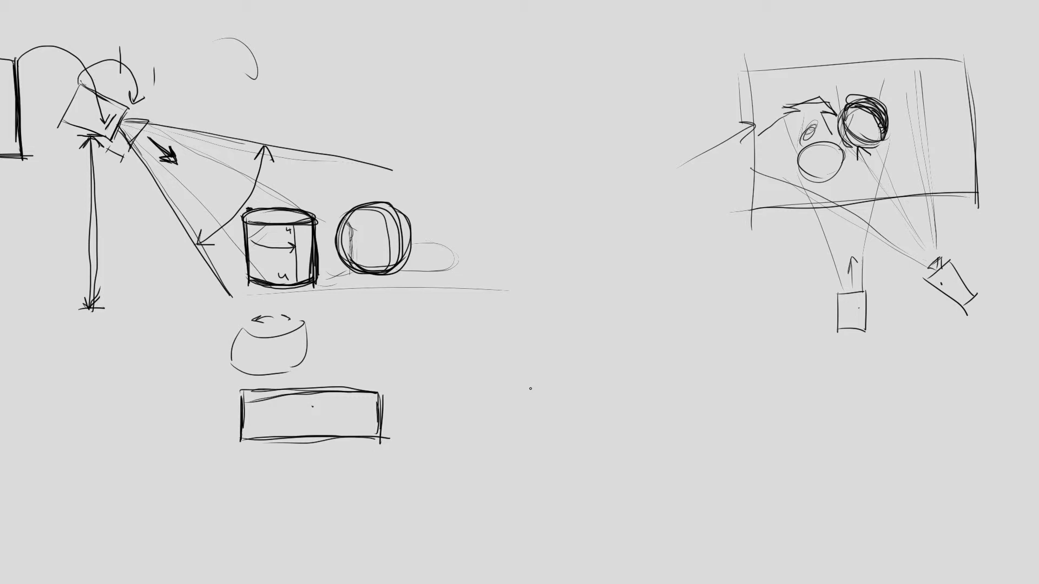
pyautogui.moveTo(492, 343)
pyautogui.mouseDown(button='middle')
pyautogui.moveTo(538, 371)
pyautogui.moveTo(532, 386)
pyautogui.mouseUp(button='middle')
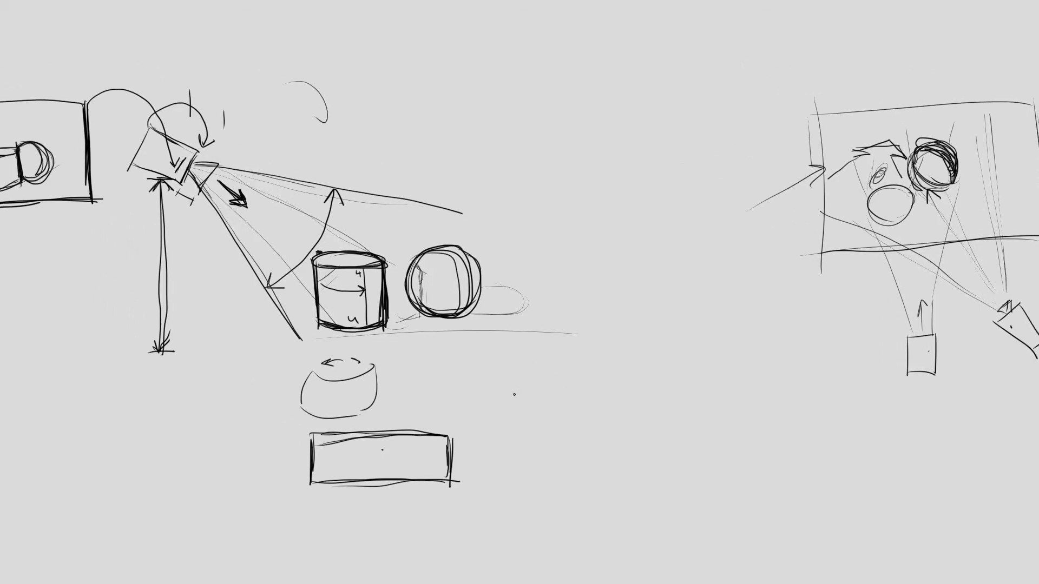
pyautogui.moveTo(457, 249)
pyautogui.mouseDown()
pyautogui.moveTo(479, 269)
pyautogui.moveTo(482, 299)
pyautogui.moveTo(465, 313)
pyautogui.mouseUp()
pyautogui.moveTo(217, 165); pyautogui.dragTo(204, 200)
pyautogui.moveTo(463, 249)
pyautogui.mouseDown()
pyautogui.moveTo(482, 295)
pyautogui.moveTo(442, 312)
pyautogui.moveTo(436, 244)
pyautogui.moveTo(469, 307)
pyautogui.moveTo(462, 266)
pyautogui.moveTo(474, 298)
pyautogui.mouseUp()
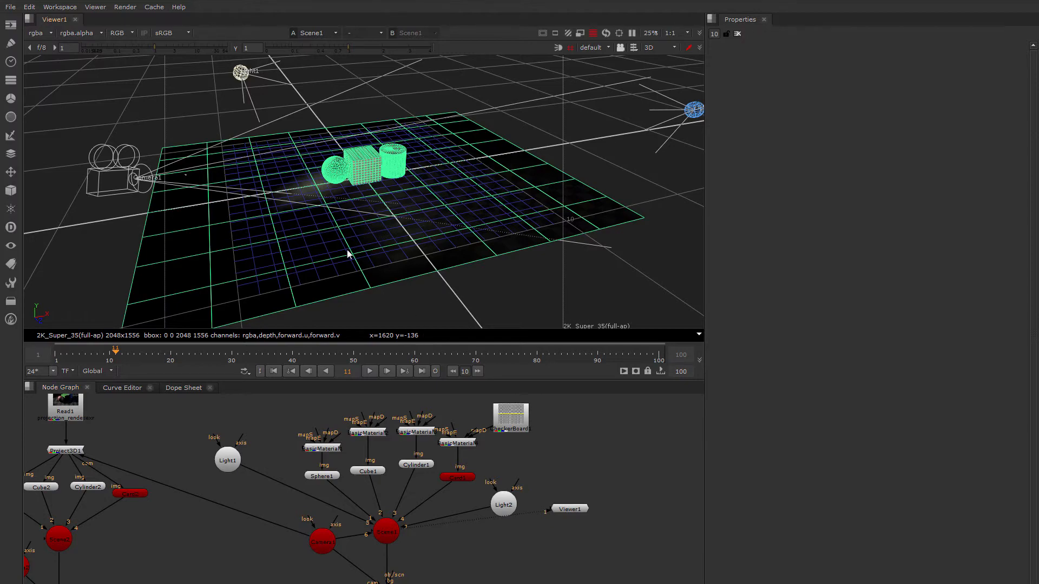
# Look at the Scene1 geometry from the default view and switch the viewer to Camera1
pyautogui.keyDown('ctrl'); pyautogui.moveTo(310, 241); pyautogui.dragTo(406, 176); pyautogui.keyUp('ctrl')
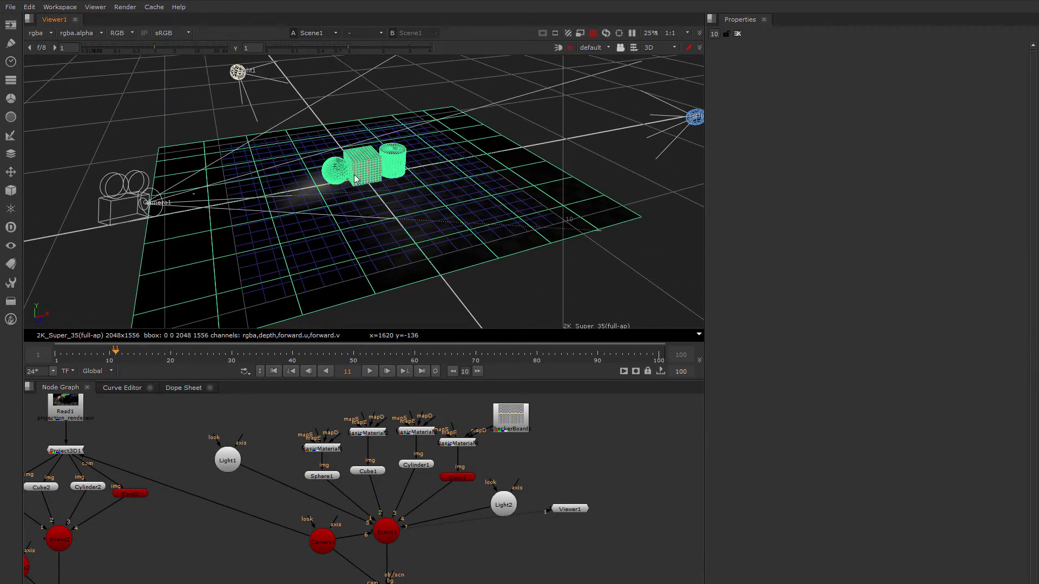
pyautogui.moveTo(463, 508); pyautogui.dragTo(429, 489, button='middle')
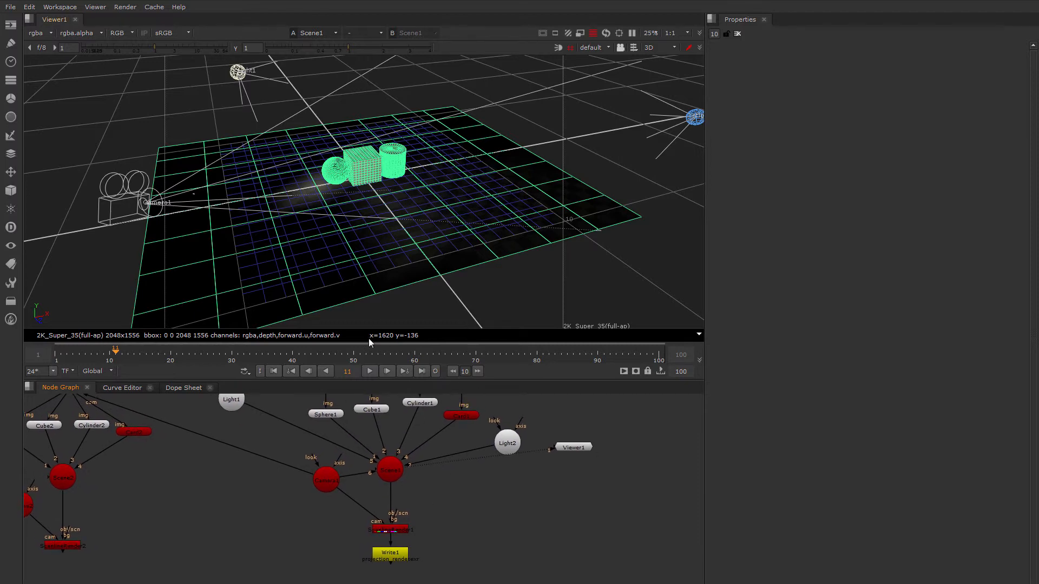
pyautogui.click(597, 53)
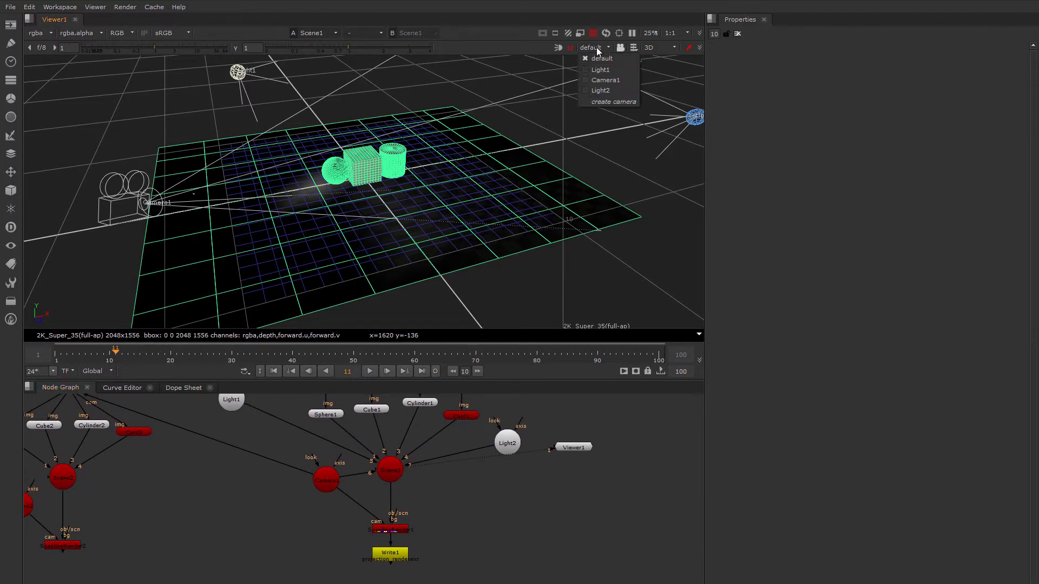
pyautogui.click(605, 81)
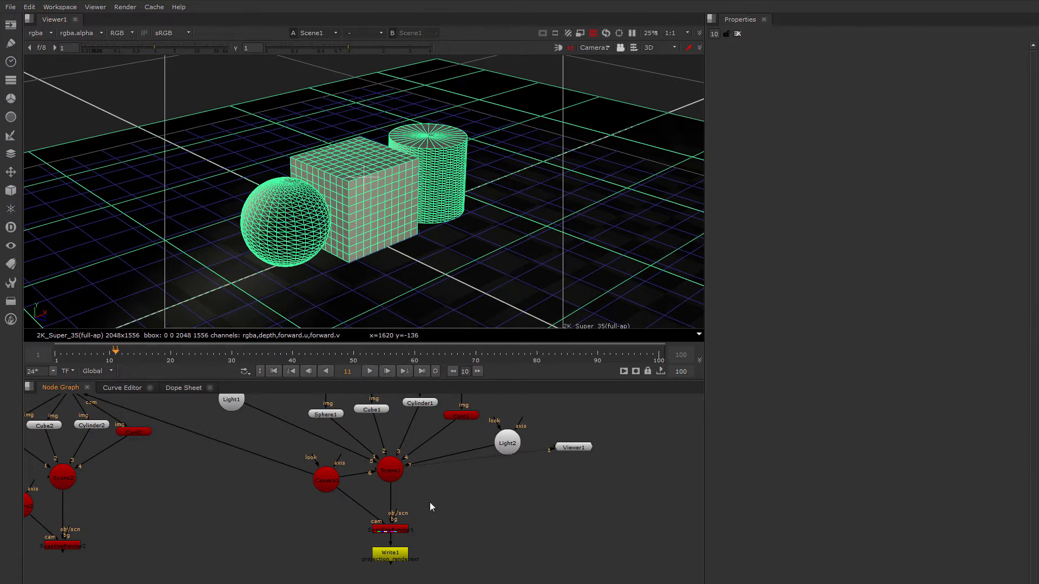
# View the ScanlineRender1 output of Scene1 as an enlarged 2D image
pyautogui.moveTo(440, 549); pyautogui.dragTo(446, 546, button='middle')
pyautogui.keyDown('ctrl'); pyautogui.keyDown('shift'); pyautogui.click(407, 530); pyautogui.keyUp('shift'); pyautogui.keyUp('ctrl')
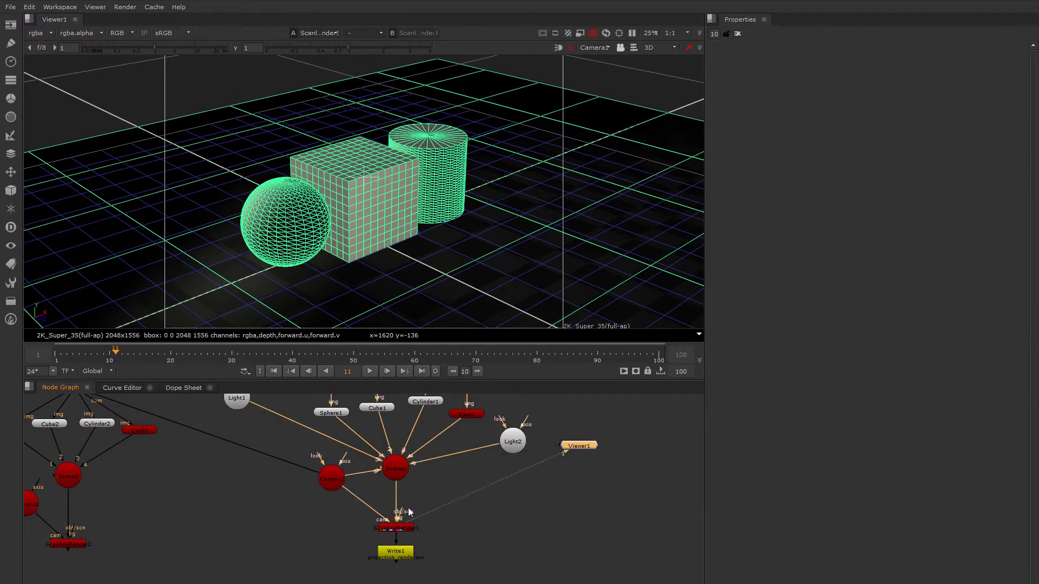
pyautogui.press('Tab')
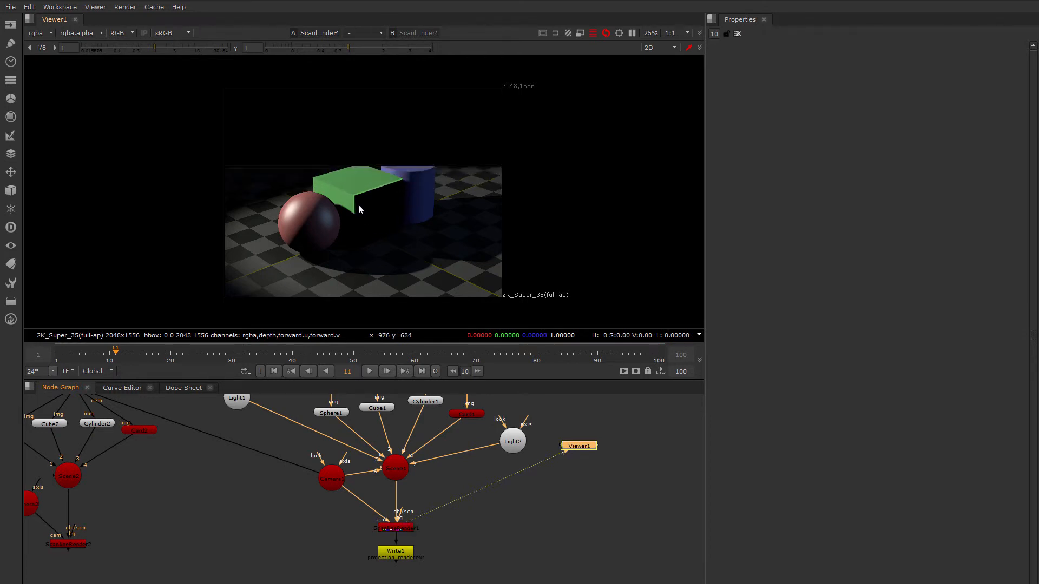
pyautogui.scroll(1, 361, 204)
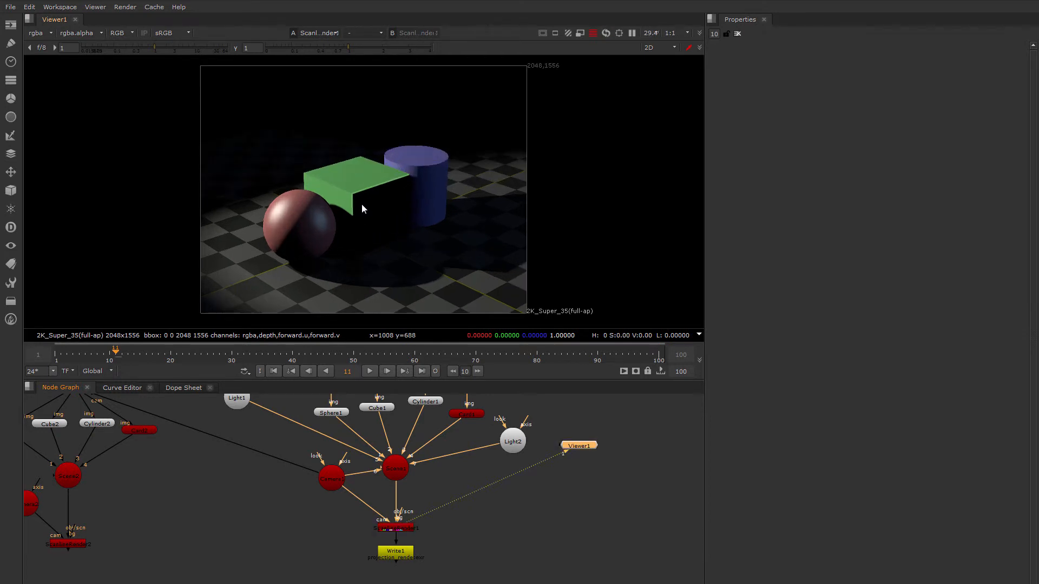
pyautogui.scroll(2, 362, 204)
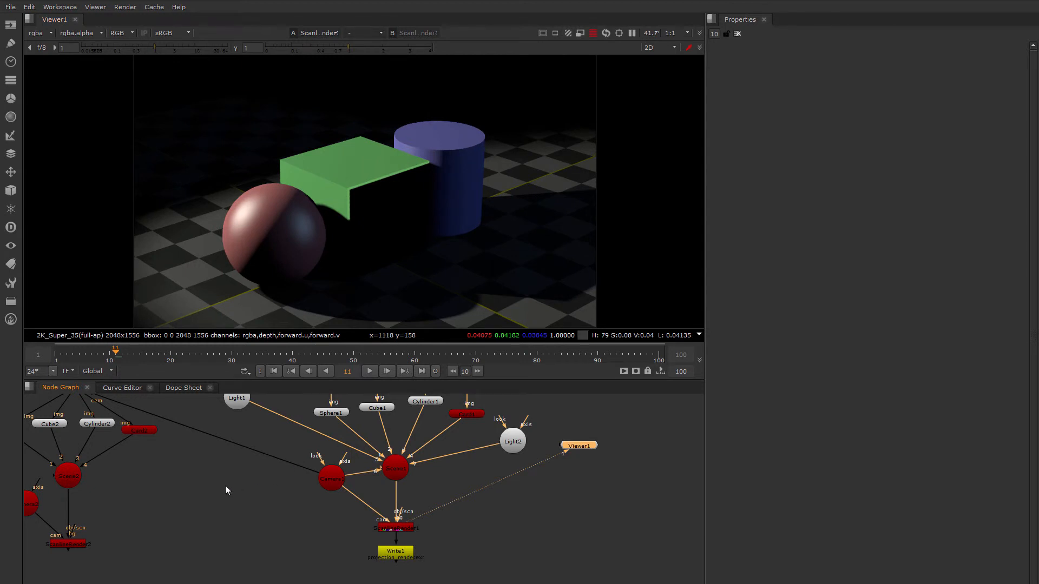
# View the rendered image loaded in the Read1 node, projection_render.exr
pyautogui.moveTo(224, 483); pyautogui.dragTo(377, 538, button='middle')
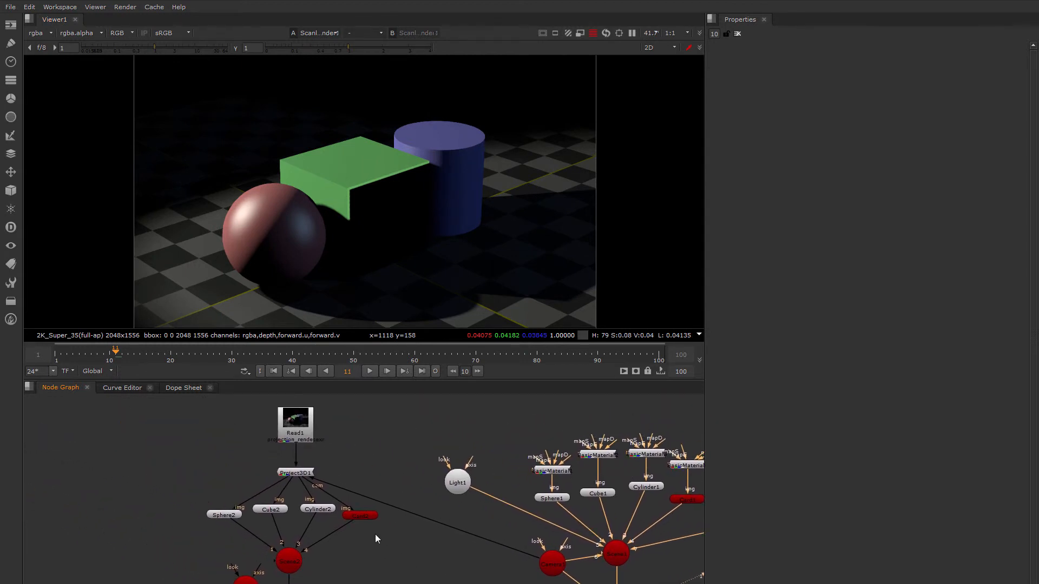
pyautogui.click(294, 427)
pyautogui.press('1')
pyautogui.scroll(3, 290, 439)
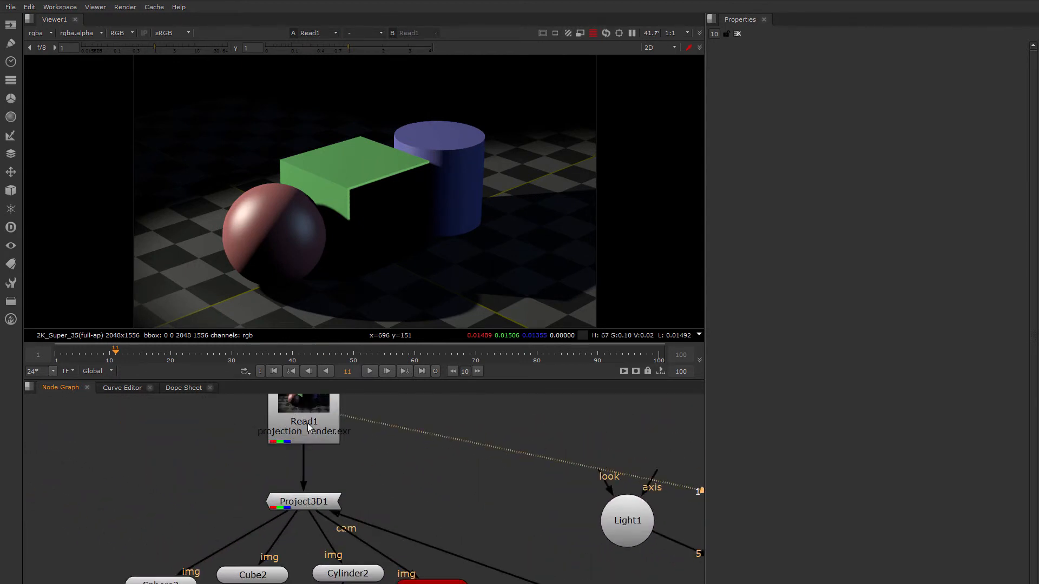
# View the Project3D1 node and follow its cam connection to Camera1 and back to the projected geometry nodes
pyautogui.moveTo(340, 491); pyautogui.dragTo(372, 481, button='middle')
pyautogui.click(337, 461)
pyautogui.press('1')
pyautogui.moveTo(561, 547); pyautogui.dragTo(410, 495, button='middle')
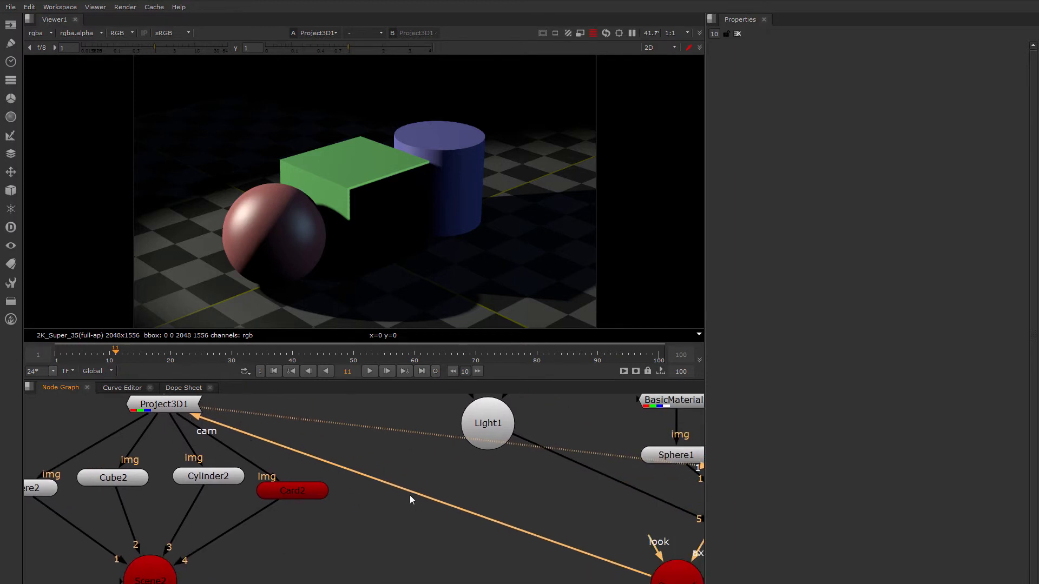
pyautogui.moveTo(649, 582); pyautogui.dragTo(494, 533, button='middle')
pyautogui.moveTo(518, 534)
pyautogui.mouseDown()
pyautogui.moveTo(515, 519)
pyautogui.moveTo(501, 525)
pyautogui.mouseUp()
pyautogui.moveTo(455, 481); pyautogui.dragTo(320, 530, button='middle')
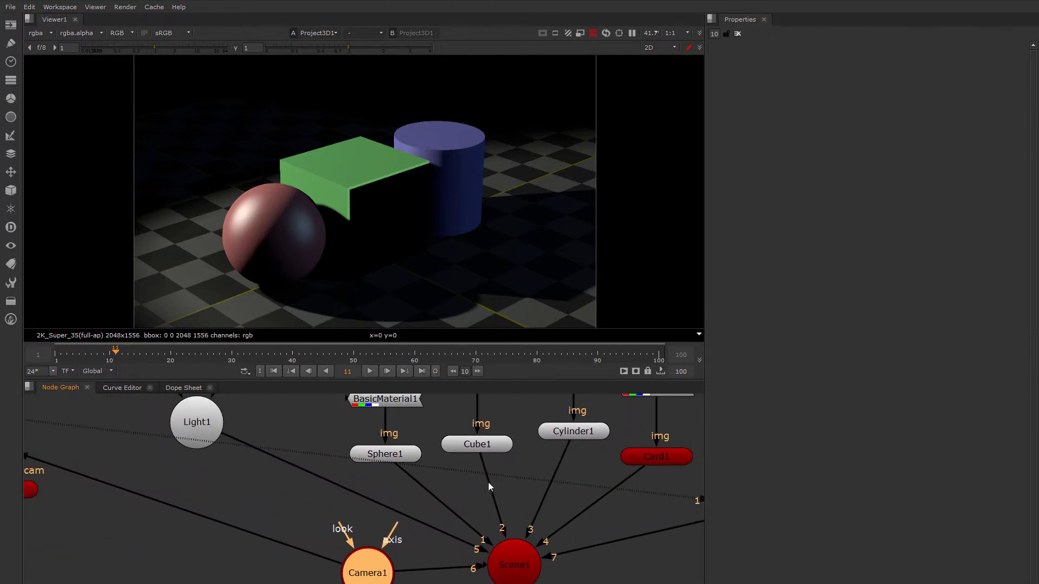
pyautogui.moveTo(372, 574); pyautogui.dragTo(470, 548, button='middle')
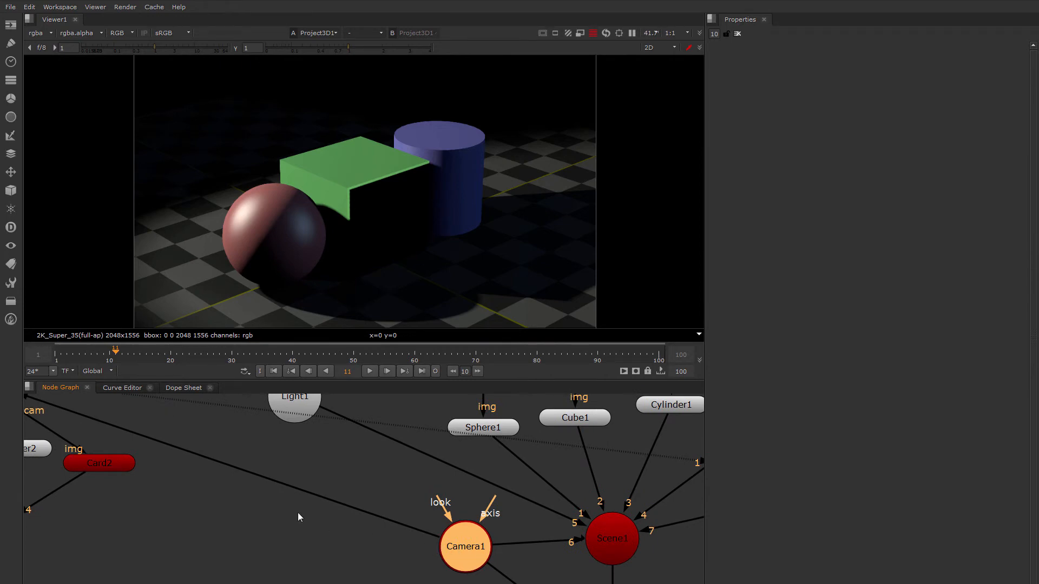
pyautogui.moveTo(190, 506); pyautogui.dragTo(379, 523, button='middle')
pyautogui.moveTo(305, 481); pyautogui.dragTo(350, 476, button='middle')
pyautogui.moveTo(315, 512); pyautogui.dragTo(382, 492, button='middle')
# View Scene2 and clear the selection to see the projected image on the geometry without wireframes
pyautogui.click(257, 547)
pyautogui.press('1')
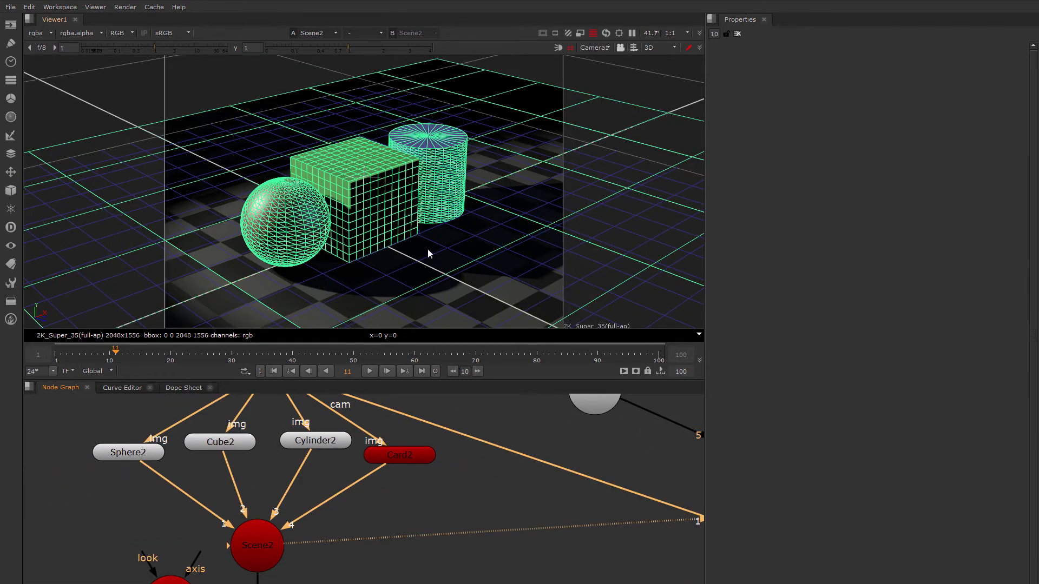
pyautogui.click(268, 78)
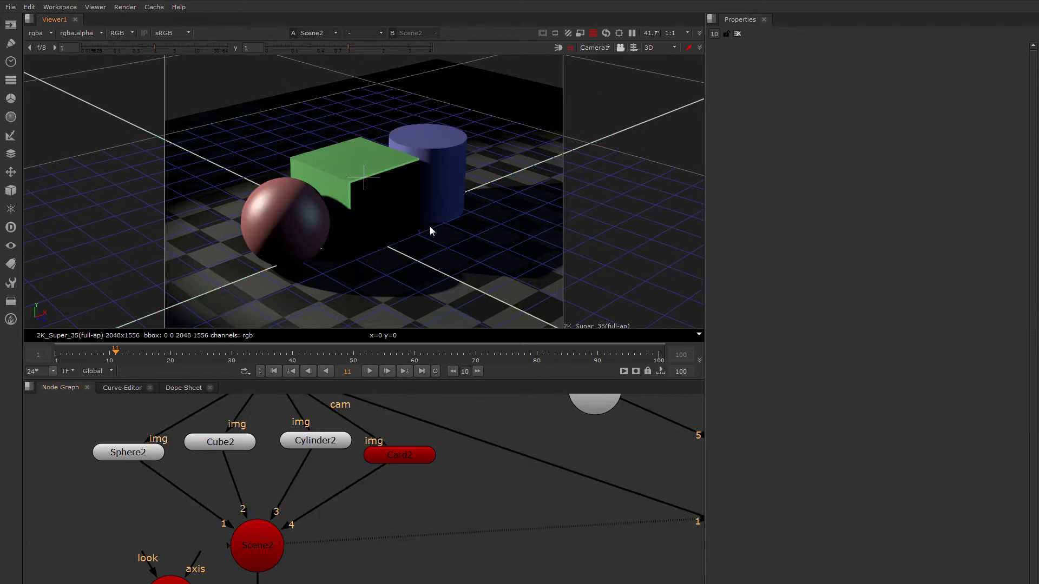
# Inspect the projection on the Scene2 geometry from several angles in the default view, and return the viewer to Camera1
pyautogui.click(593, 47)
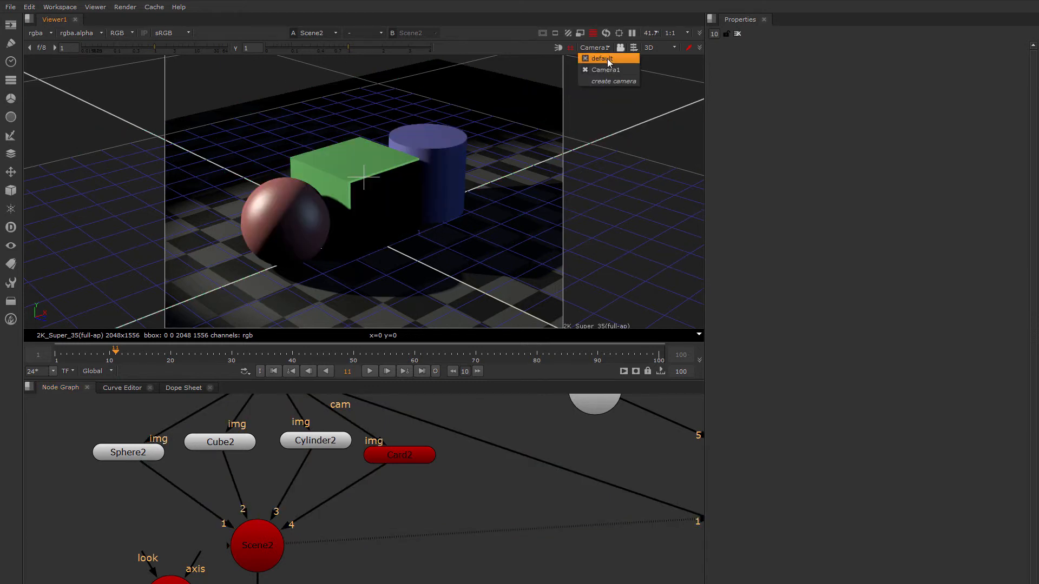
pyautogui.click(607, 59)
pyautogui.keyDown('ctrl'); pyautogui.moveTo(339, 236); pyautogui.dragTo(364, 208); pyautogui.keyUp('ctrl')
pyautogui.scroll(5, 407, 173)
pyautogui.scroll(3, 407, 176)
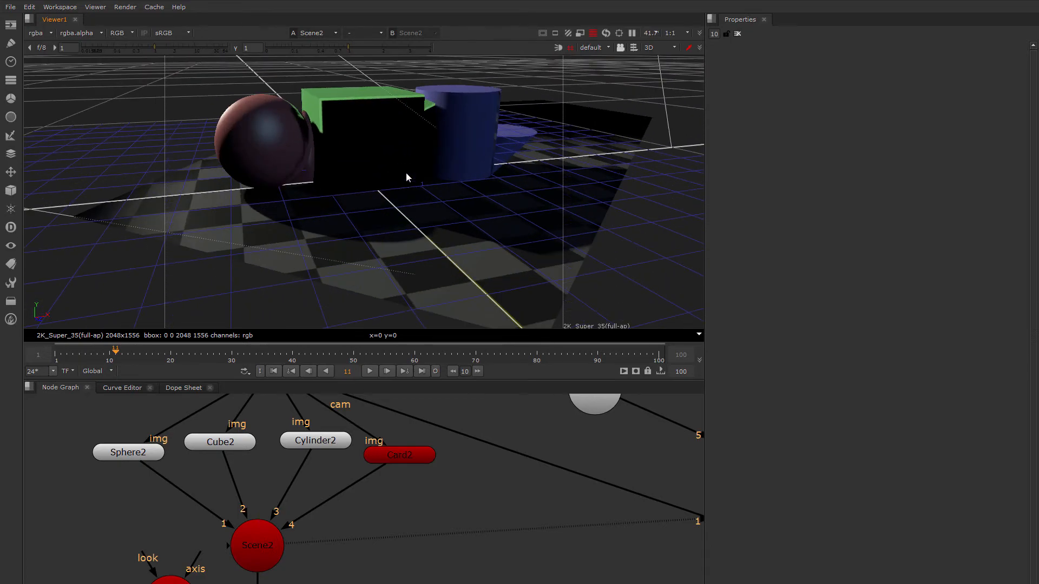
pyautogui.keyDown('ctrl'); pyautogui.moveTo(373, 170); pyautogui.dragTo(451, 188); pyautogui.keyUp('ctrl')
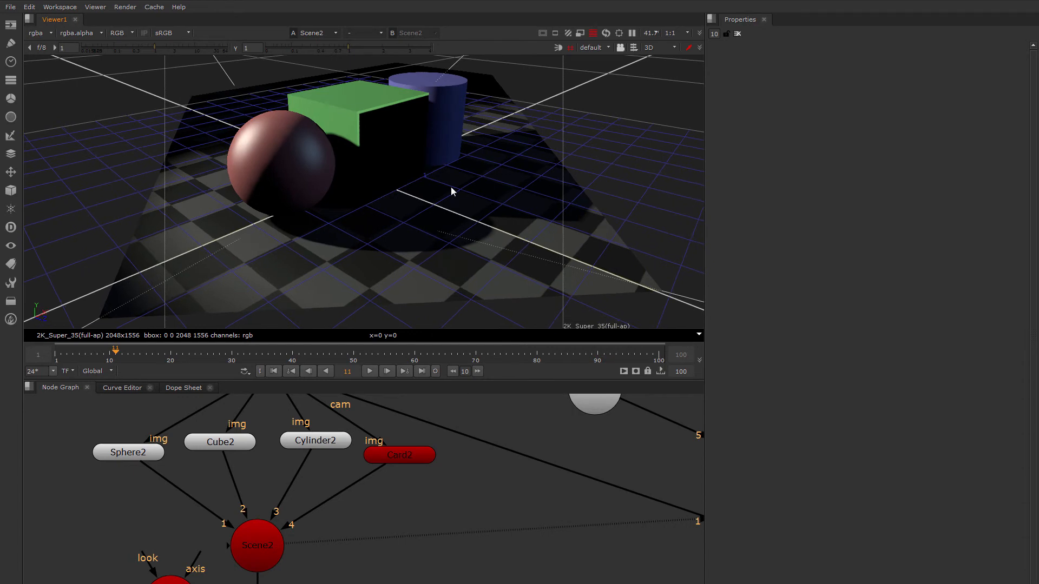
pyautogui.click(609, 47)
pyautogui.click(610, 70)
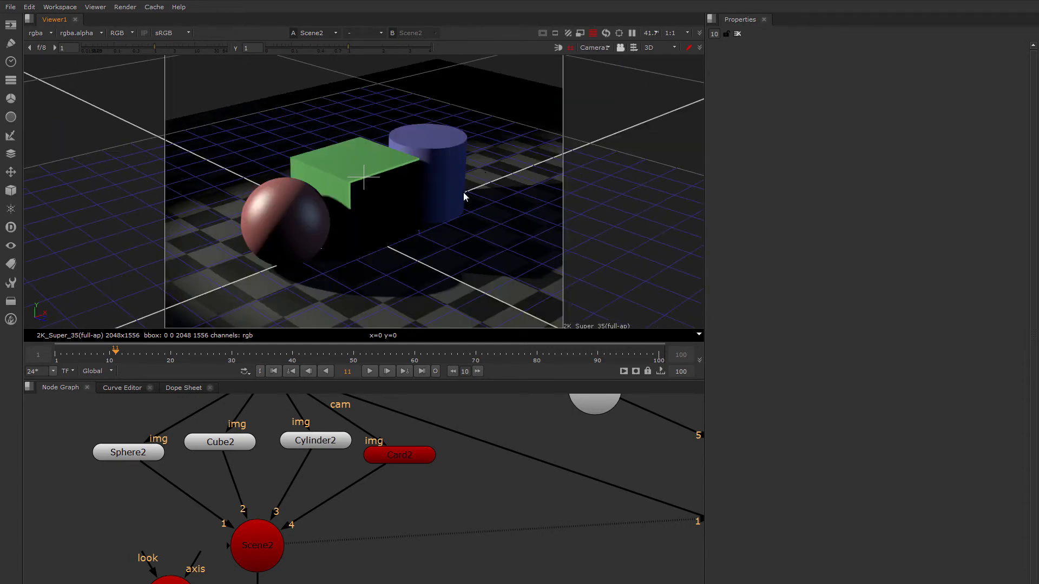
# Switch the viewer from Camera1 to the default view, frame the Scene2 geometry, and clear the selection
pyautogui.keyDown('ctrl'); pyautogui.moveTo(469, 201); pyautogui.dragTo(468, 204); pyautogui.keyUp('ctrl')
pyautogui.click(606, 49)
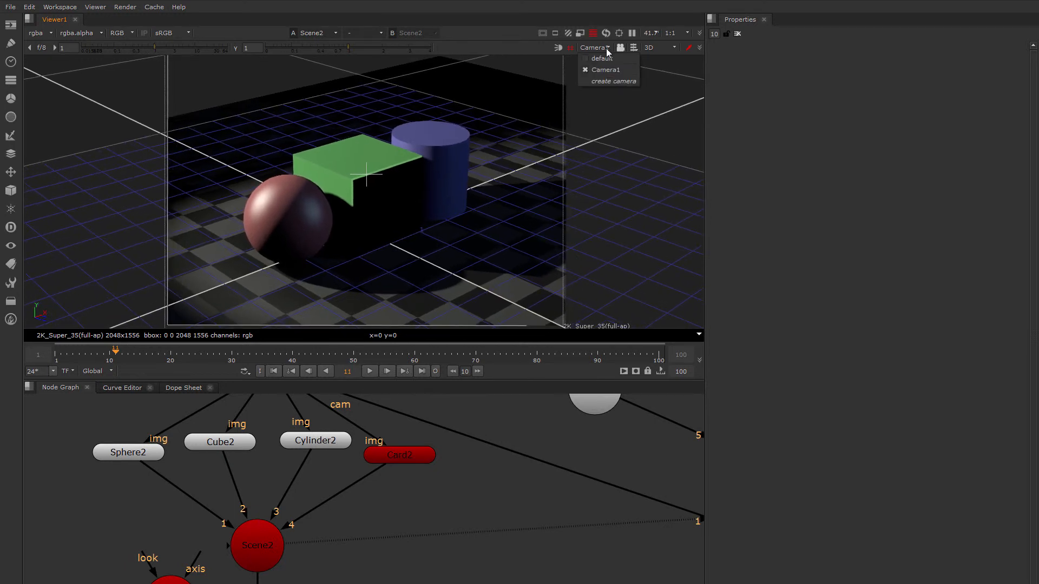
pyautogui.click(595, 66)
pyautogui.scroll(2, 408, 196)
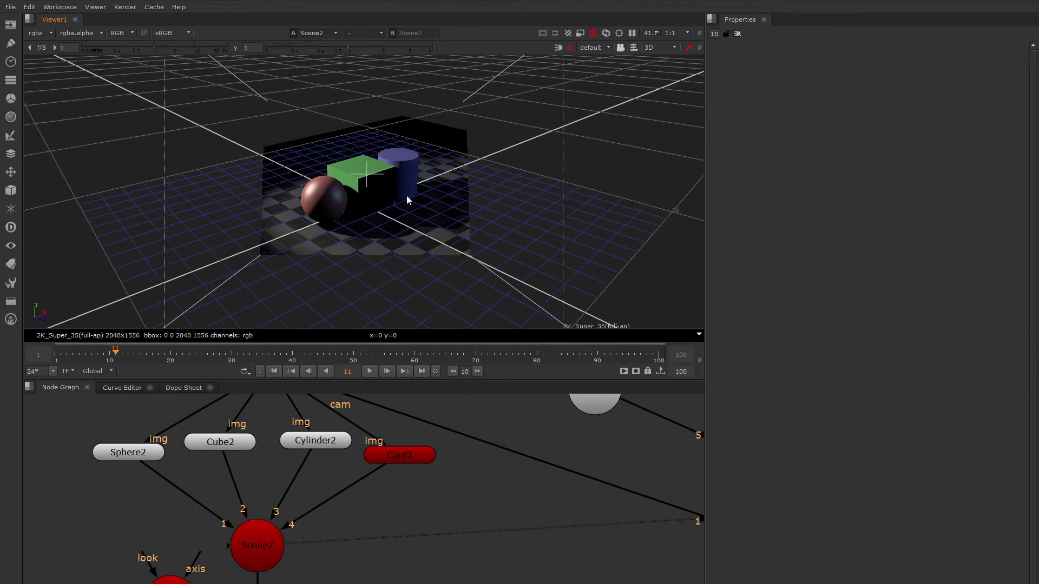
pyautogui.keyDown('ctrl'); pyautogui.moveTo(415, 203); pyautogui.dragTo(370, 202); pyautogui.keyUp('ctrl')
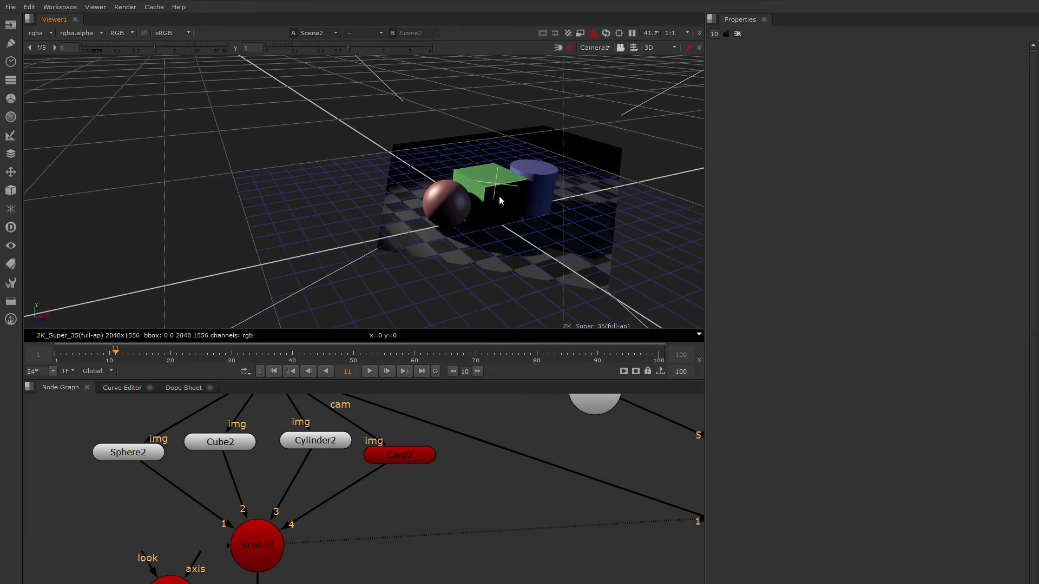
pyautogui.click(483, 201)
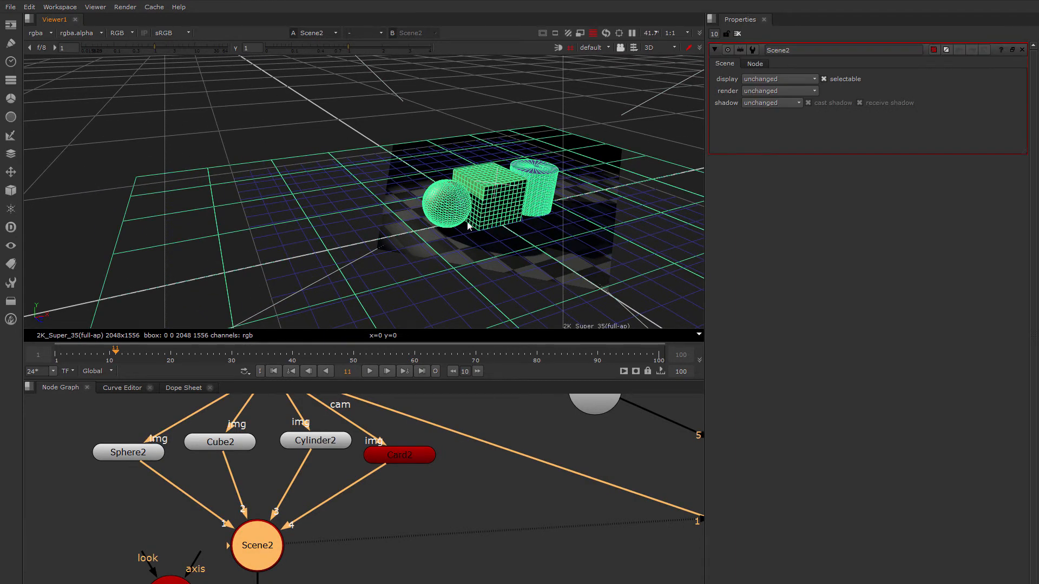
pyautogui.press('f')
pyautogui.scroll(5, 365, 180)
pyautogui.scroll(2, 365, 180)
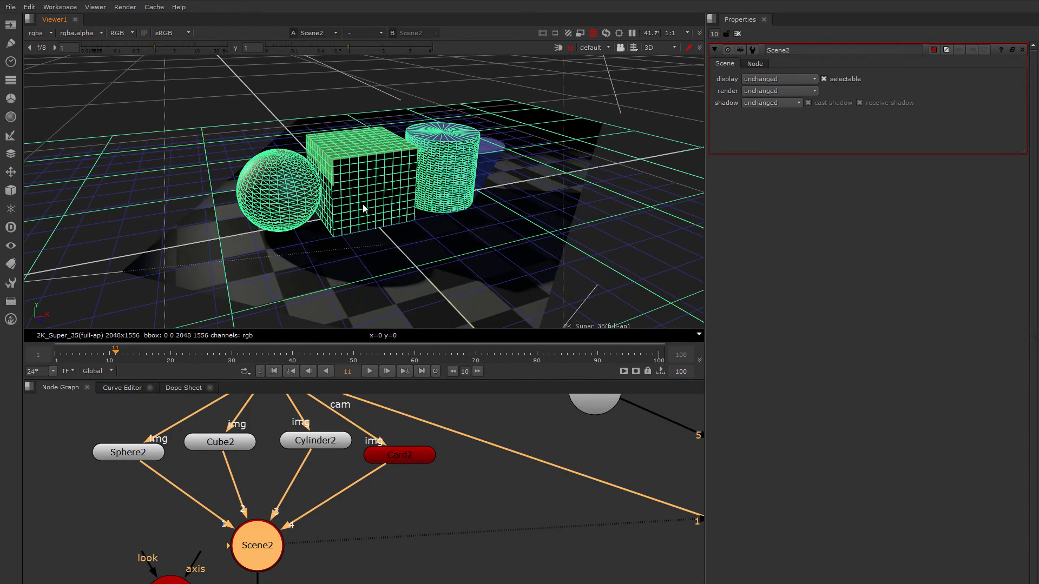
pyautogui.keyDown('ctrl'); pyautogui.moveTo(363, 206); pyautogui.dragTo(528, 175); pyautogui.keyUp('ctrl')
pyautogui.click(649, 111)
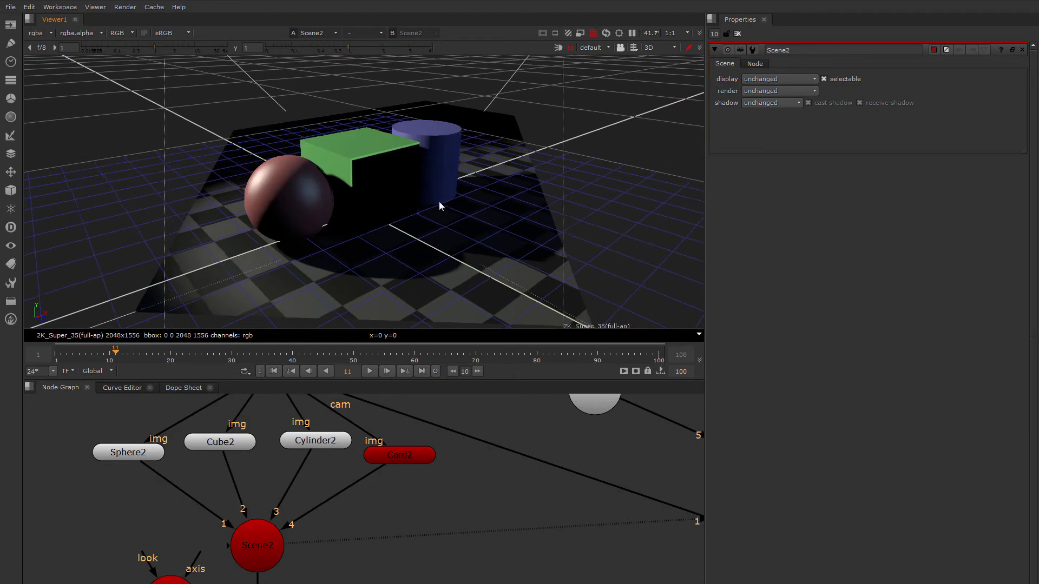
# Examine from the side and from above how the projected image falls on the sphere, cube, cylinder and ground away from the projecting camera's angle
pyautogui.keyDown('ctrl'); pyautogui.moveTo(440, 201); pyautogui.dragTo(287, 224); pyautogui.keyUp('ctrl')
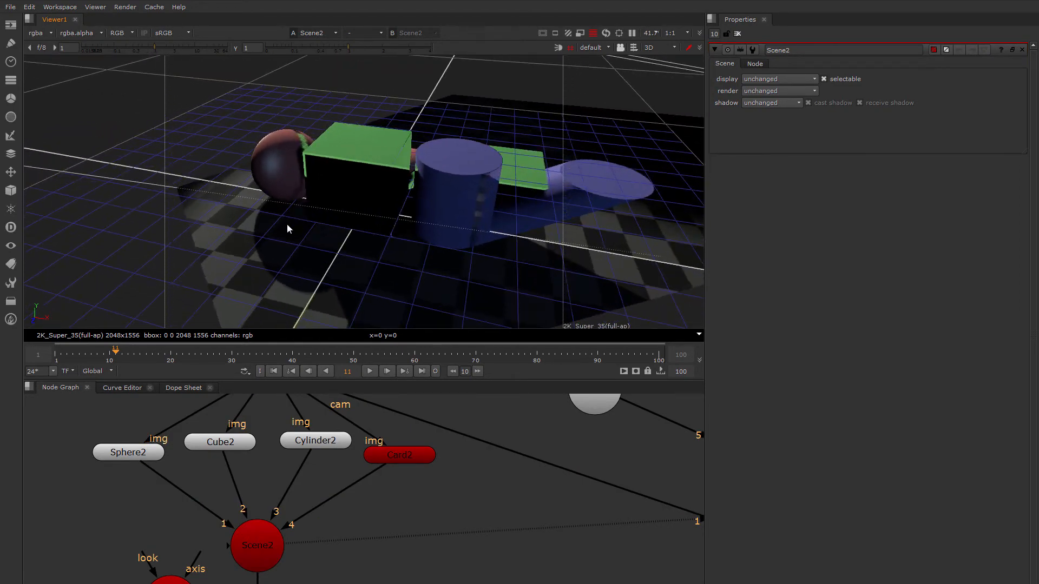
pyautogui.keyDown('ctrl'); pyautogui.moveTo(513, 174); pyautogui.dragTo(496, 160); pyautogui.keyUp('ctrl')
pyautogui.keyDown('ctrl'); pyautogui.moveTo(432, 193); pyautogui.dragTo(492, 161); pyautogui.keyUp('ctrl')
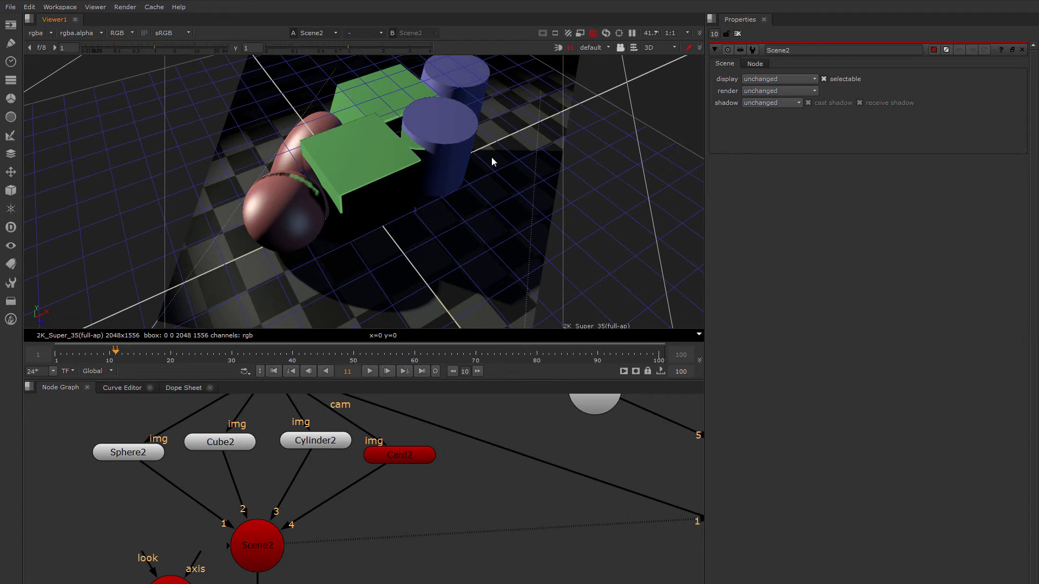
pyautogui.keyDown('ctrl'); pyautogui.moveTo(436, 219); pyautogui.dragTo(404, 181); pyautogui.keyUp('ctrl')
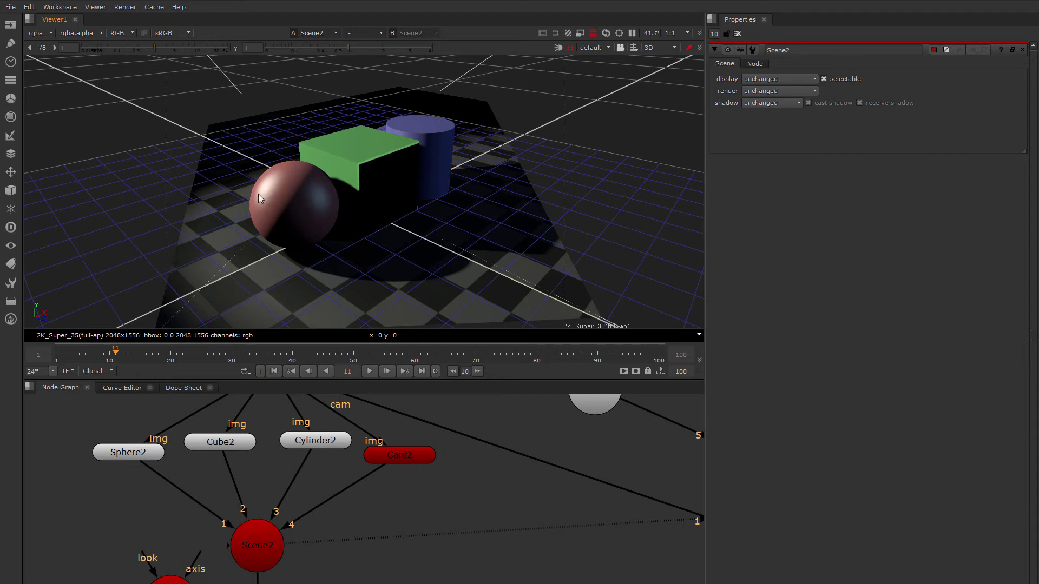
pyautogui.keyDown('ctrl'); pyautogui.moveTo(258, 193); pyautogui.dragTo(292, 199); pyautogui.keyUp('ctrl')
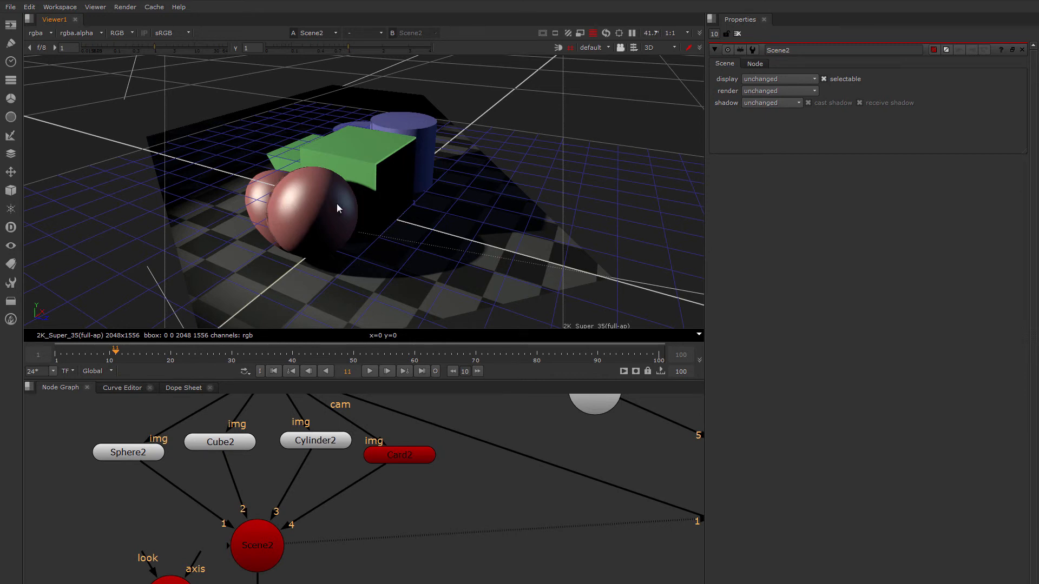
pyautogui.keyDown('ctrl'); pyautogui.moveTo(270, 194); pyautogui.dragTo(306, 207); pyautogui.keyUp('ctrl')
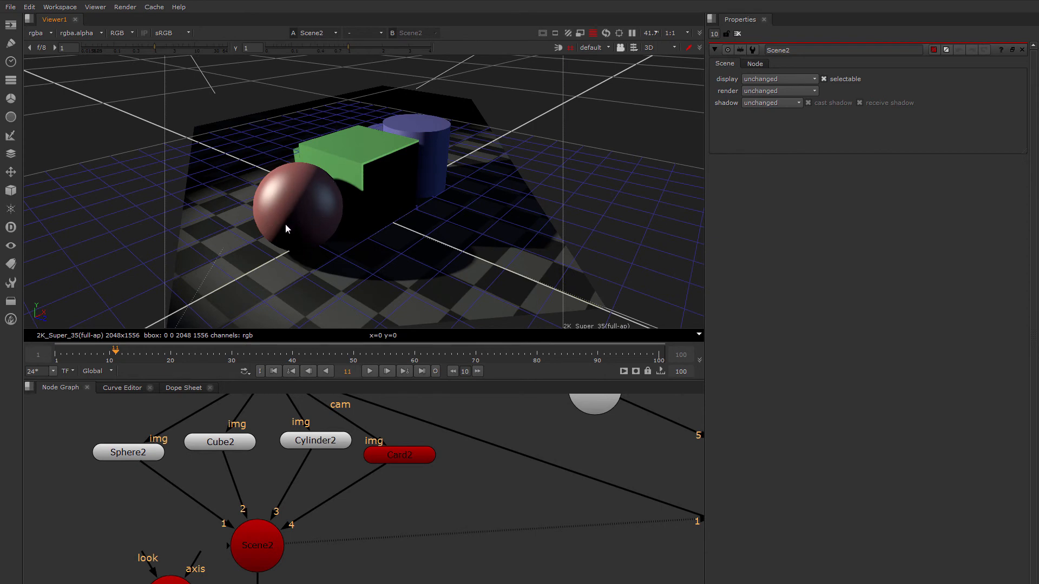
pyautogui.keyDown('ctrl'); pyautogui.moveTo(285, 223); pyautogui.dragTo(257, 228); pyautogui.keyUp('ctrl')
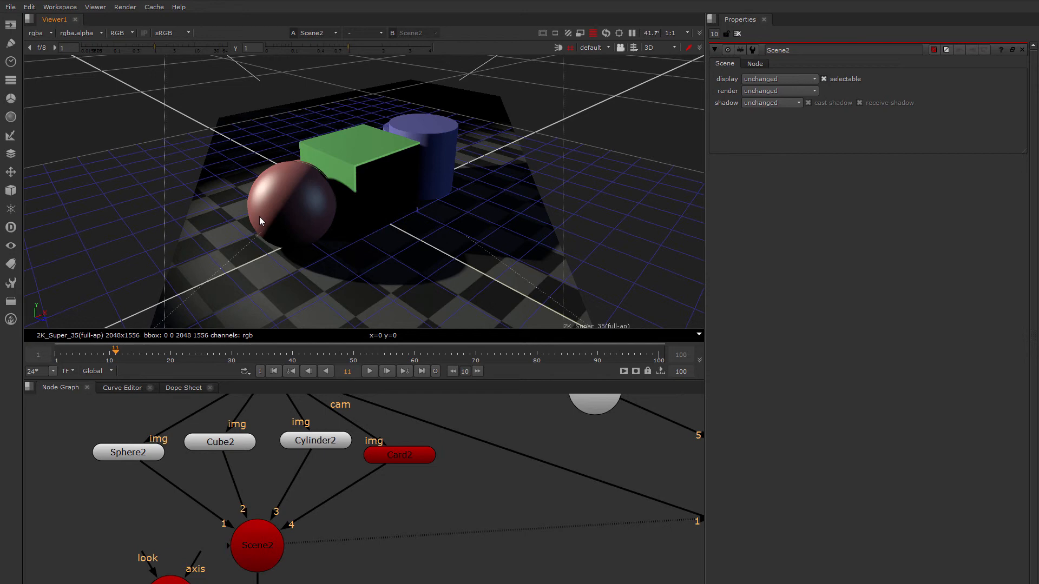
pyautogui.keyDown('ctrl'); pyautogui.moveTo(259, 221); pyautogui.dragTo(321, 209); pyautogui.keyUp('ctrl')
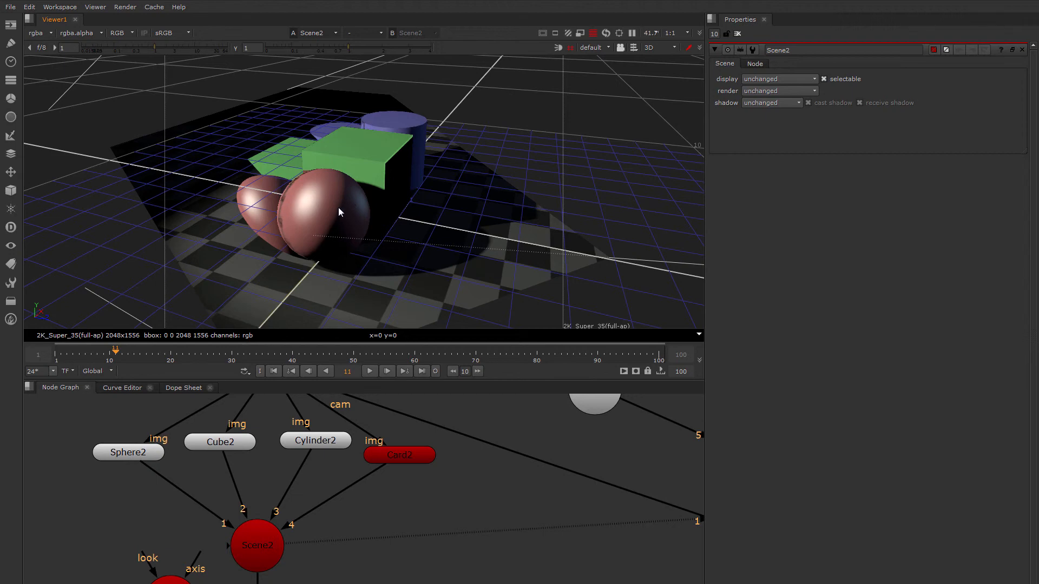
pyautogui.keyDown('ctrl'); pyautogui.moveTo(338, 207); pyautogui.dragTo(303, 181); pyautogui.keyUp('ctrl')
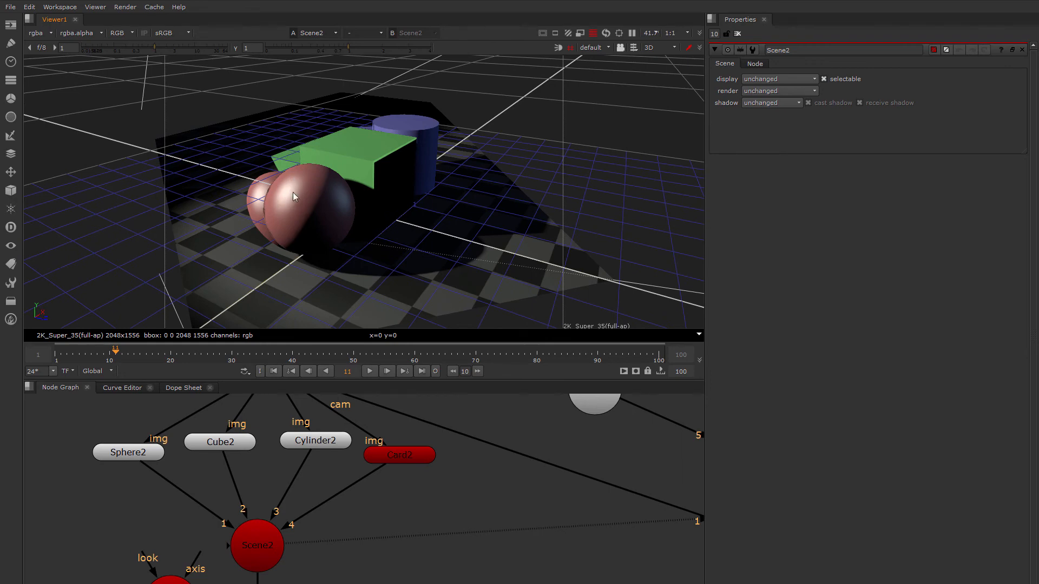
pyautogui.moveTo(284, 198)
pyautogui.keyDown('ctrl'); pyautogui.mouseDown()
pyautogui.moveTo(311, 198)
pyautogui.moveTo(301, 193)
pyautogui.mouseUp(); pyautogui.keyUp('ctrl')
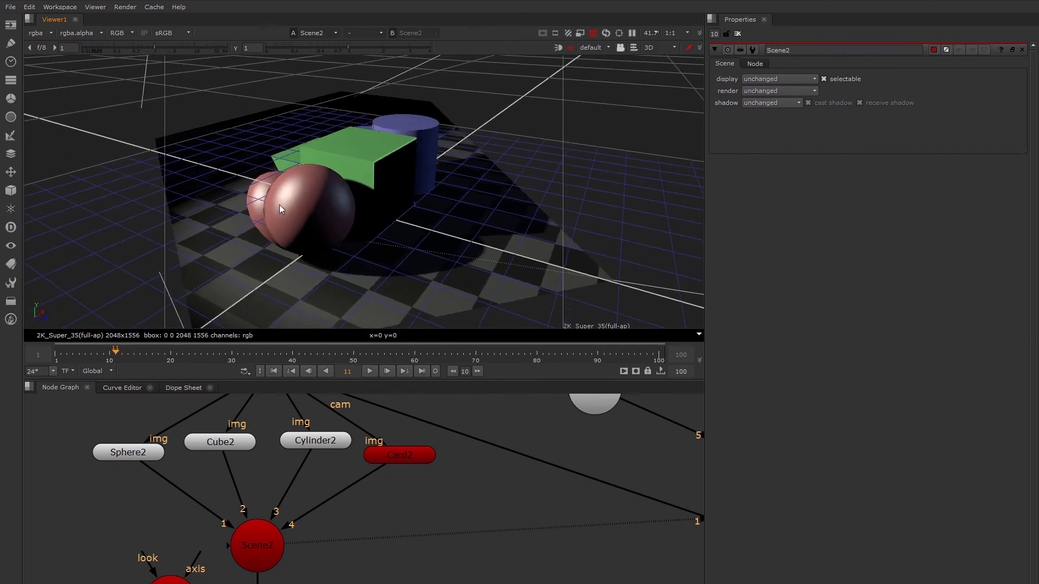
pyautogui.keyDown('ctrl'); pyautogui.moveTo(256, 216); pyautogui.dragTo(311, 210); pyautogui.keyUp('ctrl')
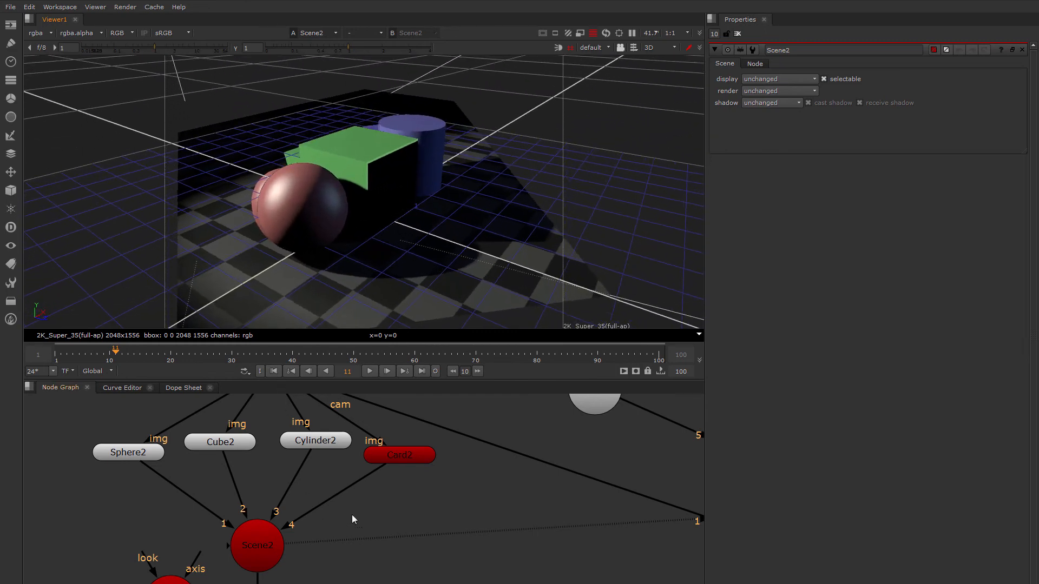
# View the ScanlineRender2 output in the 2D viewer and check the whole frame
pyautogui.moveTo(353, 547); pyautogui.dragTo(359, 436, button='middle')
pyautogui.moveTo(347, 505); pyautogui.dragTo(365, 488, button='middle')
pyautogui.click(311, 529)
pyautogui.press('1')
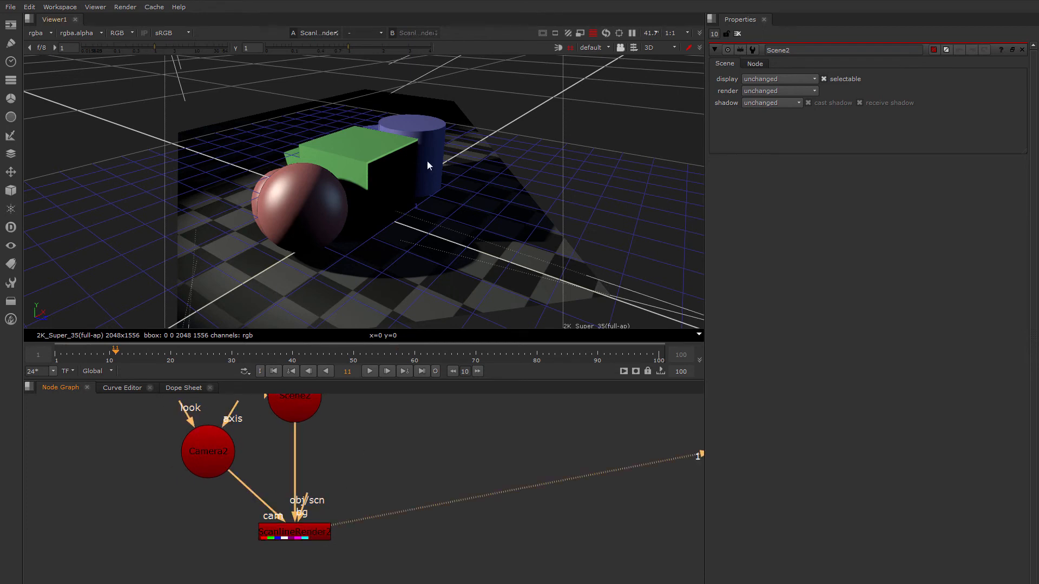
pyautogui.press('Tab')
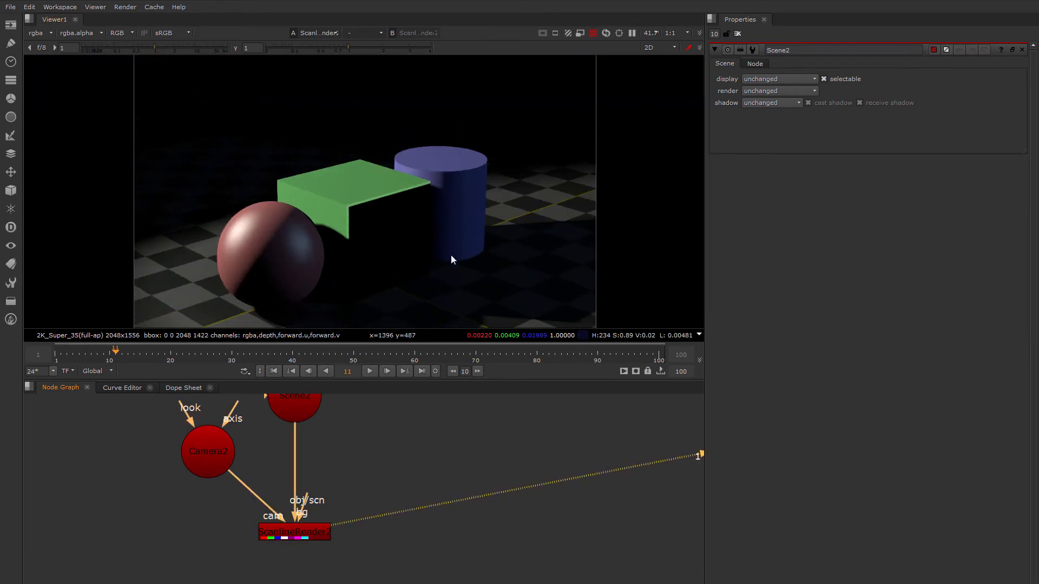
pyautogui.scroll(-4, 426, 231)
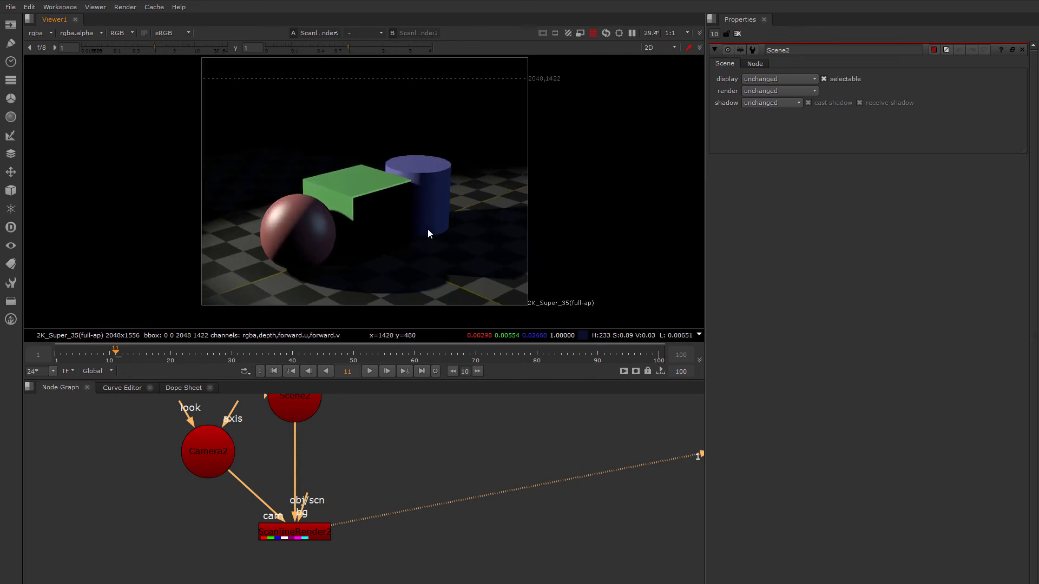
pyautogui.scroll(4, 428, 228)
# Open the properties of Camera2 and look through that camera in the 3D view
pyautogui.moveTo(264, 469); pyautogui.dragTo(322, 483, button='middle')
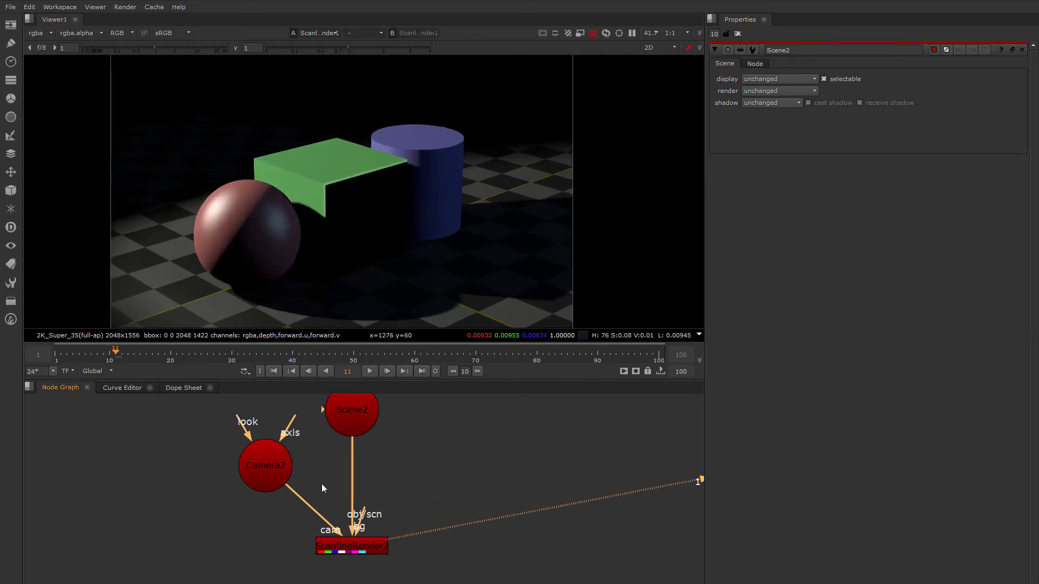
pyautogui.doubleClick(274, 473)
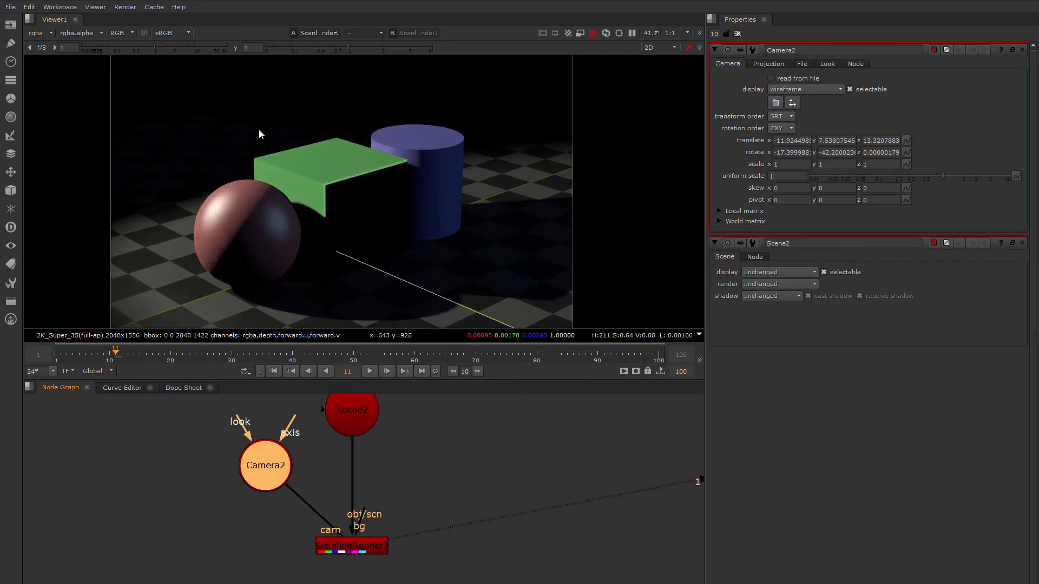
pyautogui.click(661, 48)
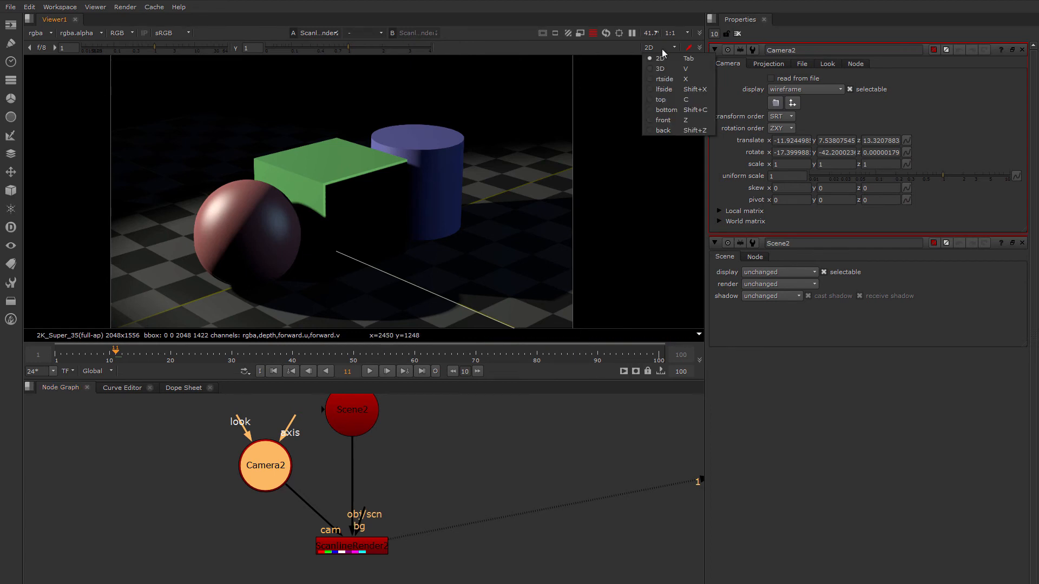
pyautogui.click(614, 50)
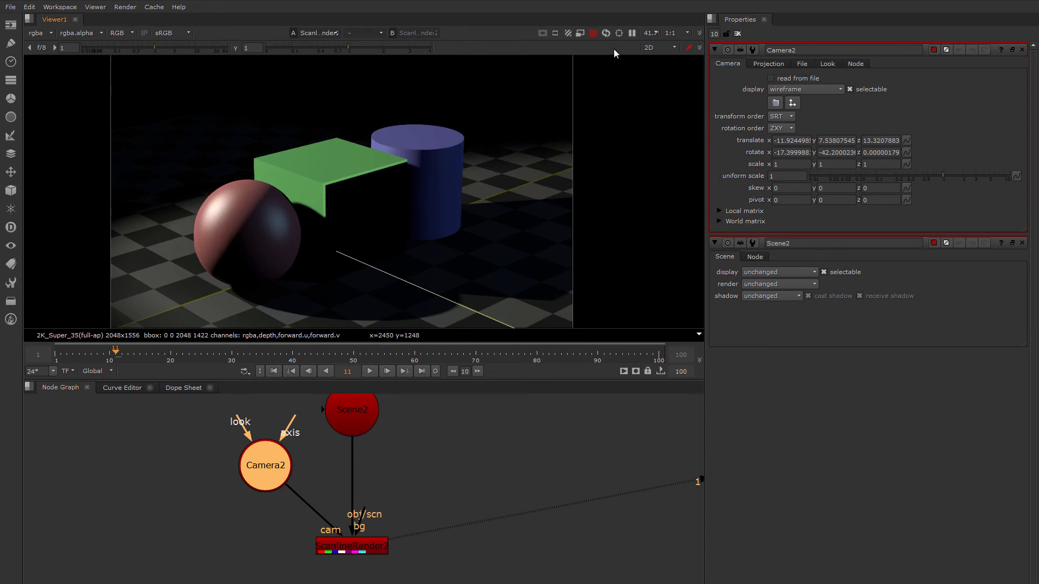
pyautogui.press('Tab')
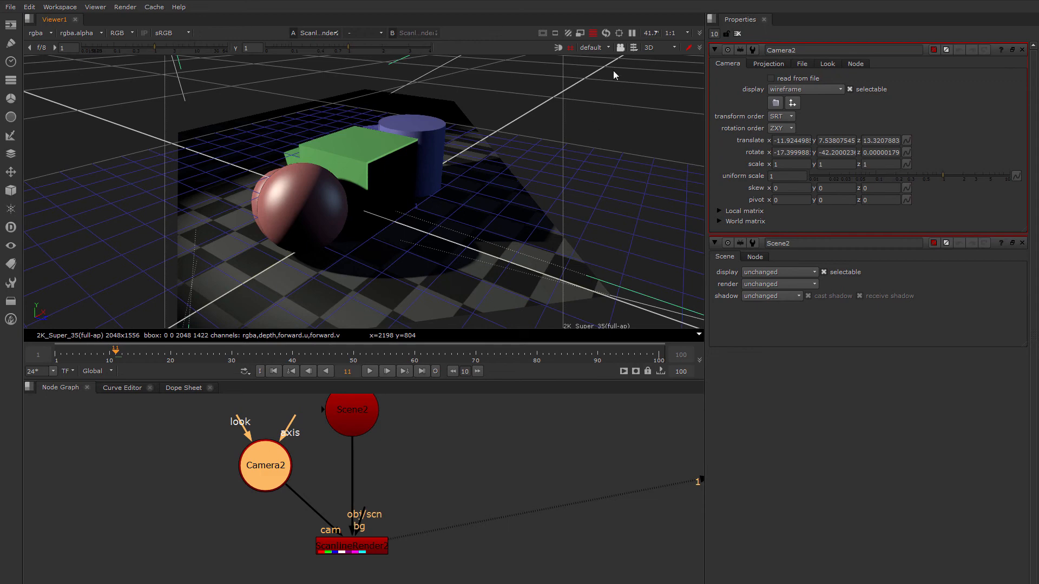
pyautogui.click(595, 47)
pyautogui.click(606, 72)
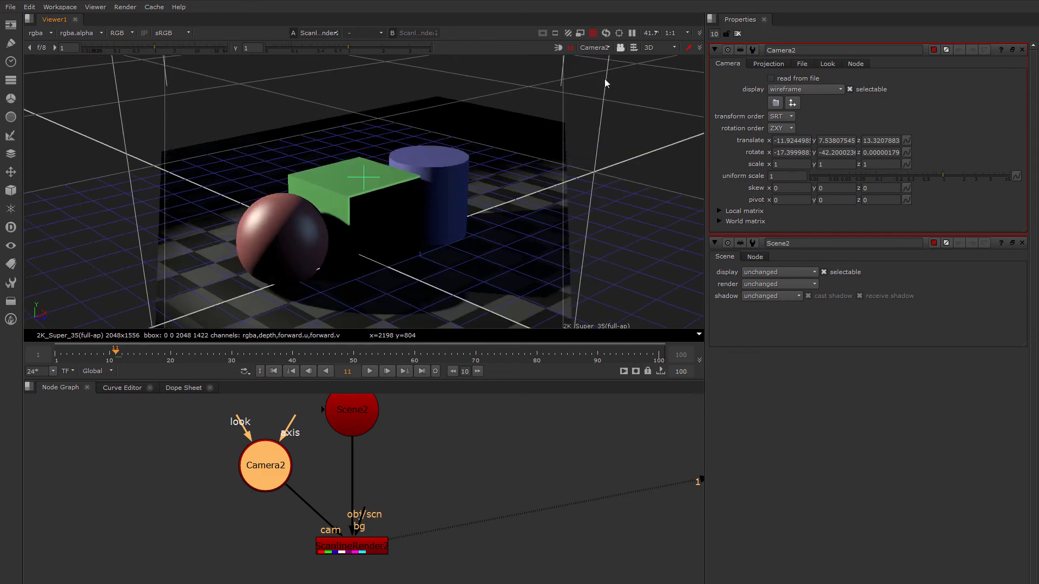
# Lock the viewer to Camera2, move it sideways to about x -15.33, y 7.35, z 9.05, and view the ScanlineRender2 output in 2D
pyautogui.click(621, 49)
pyautogui.moveTo(375, 210); pyautogui.dragTo(461, 209, button='middle')
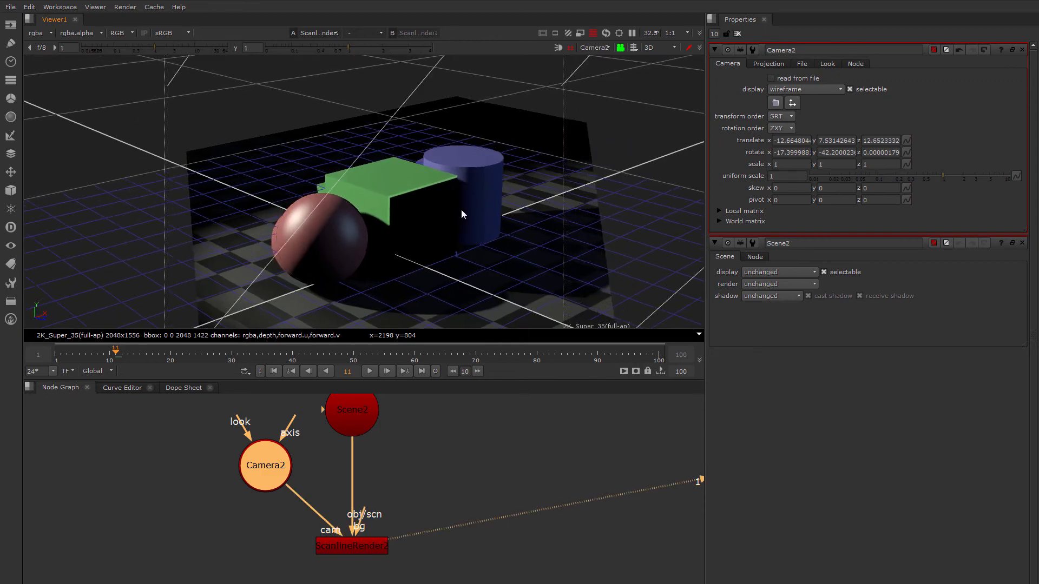
pyautogui.keyDown('ctrl'); pyautogui.moveTo(462, 210); pyautogui.dragTo(573, 213); pyautogui.keyUp('ctrl')
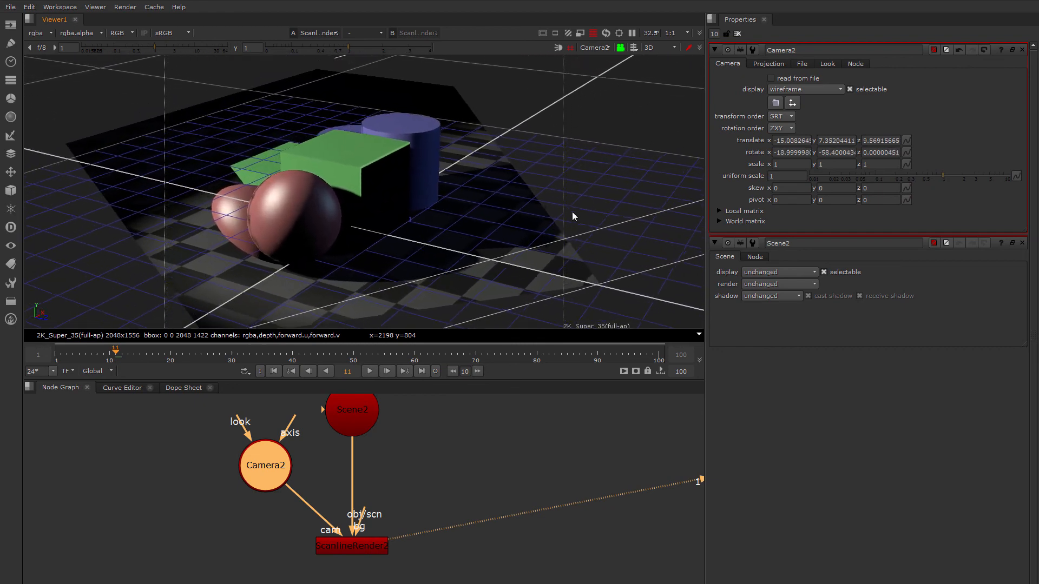
pyautogui.moveTo(572, 212); pyautogui.dragTo(612, 213, button='middle')
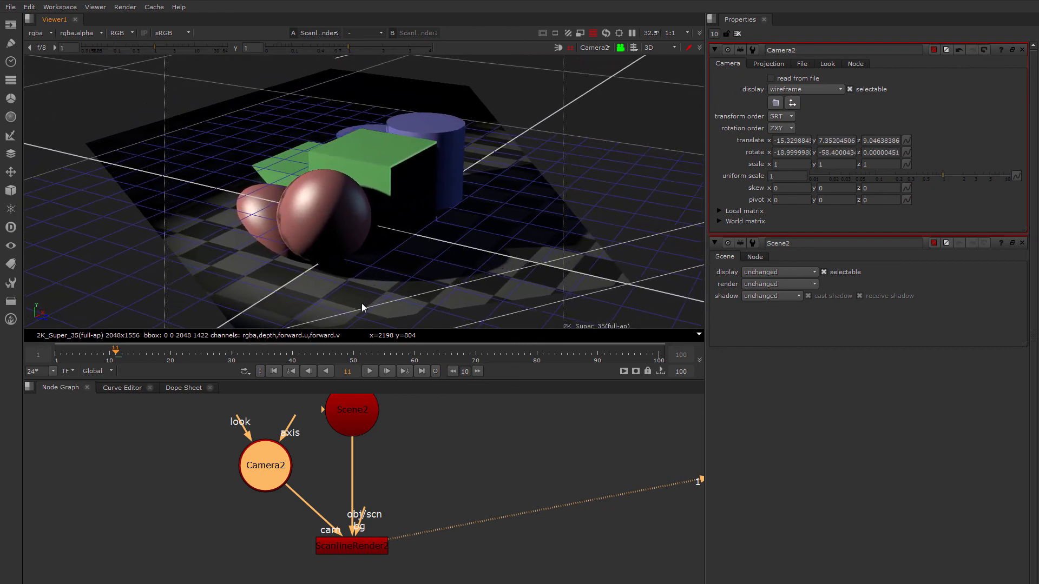
pyautogui.click(368, 547)
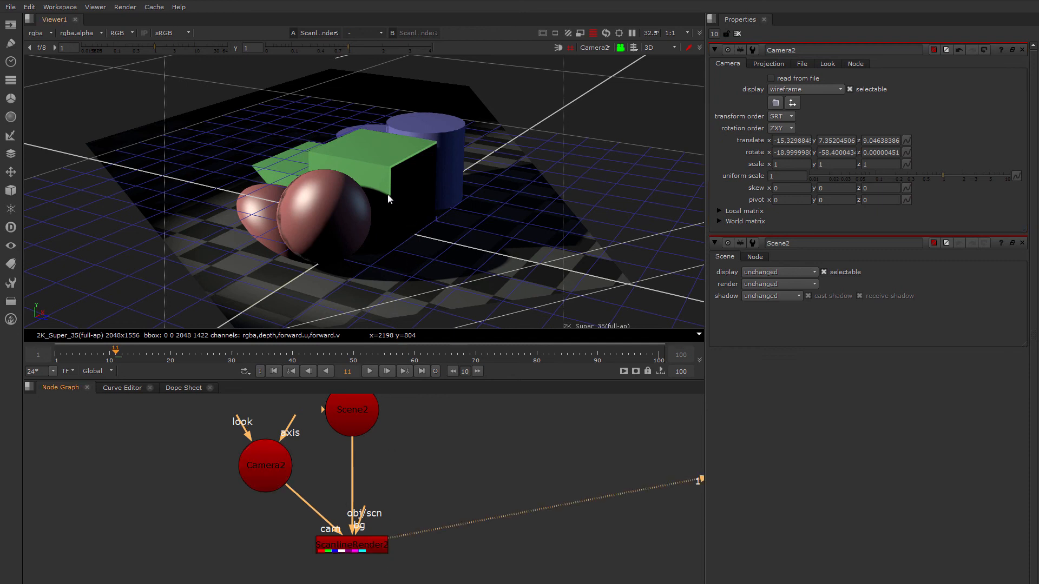
pyautogui.press('Tab')
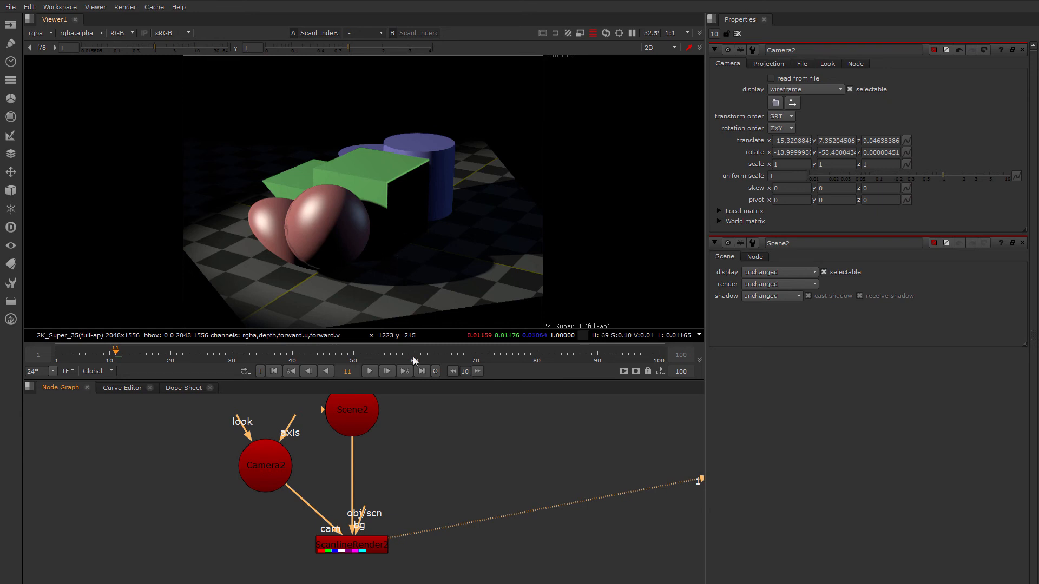
# View the original render from the ScanlineRender1 node for comparison with the projected scene
pyautogui.moveTo(432, 474); pyautogui.dragTo(2, 468, button='middle')
pyautogui.moveTo(340, 482); pyautogui.dragTo(239, 479, button='middle')
pyautogui.moveTo(430, 537); pyautogui.dragTo(407, 544, button='middle')
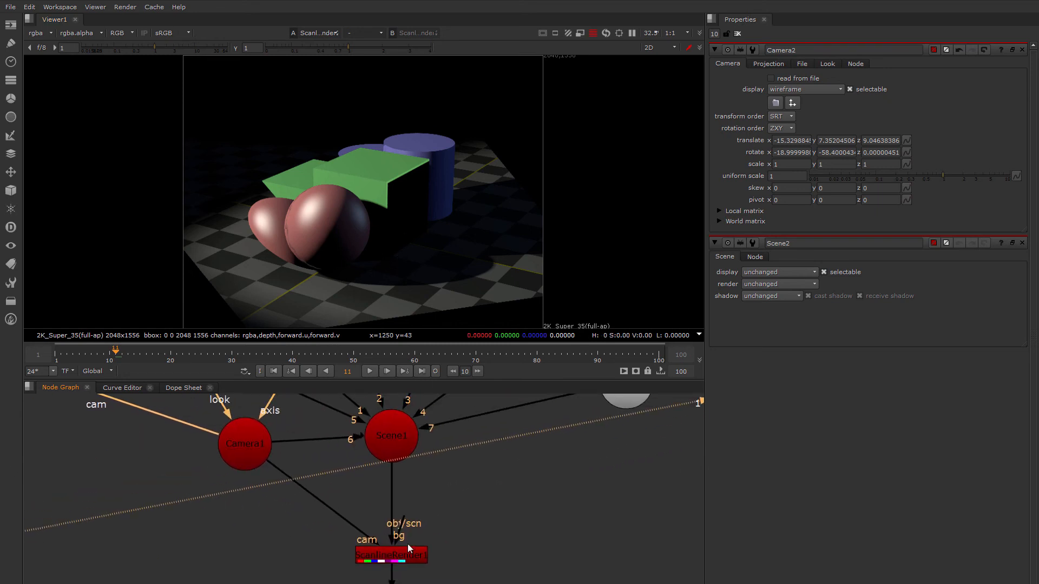
pyautogui.moveTo(429, 490); pyautogui.dragTo(417, 531, button='middle')
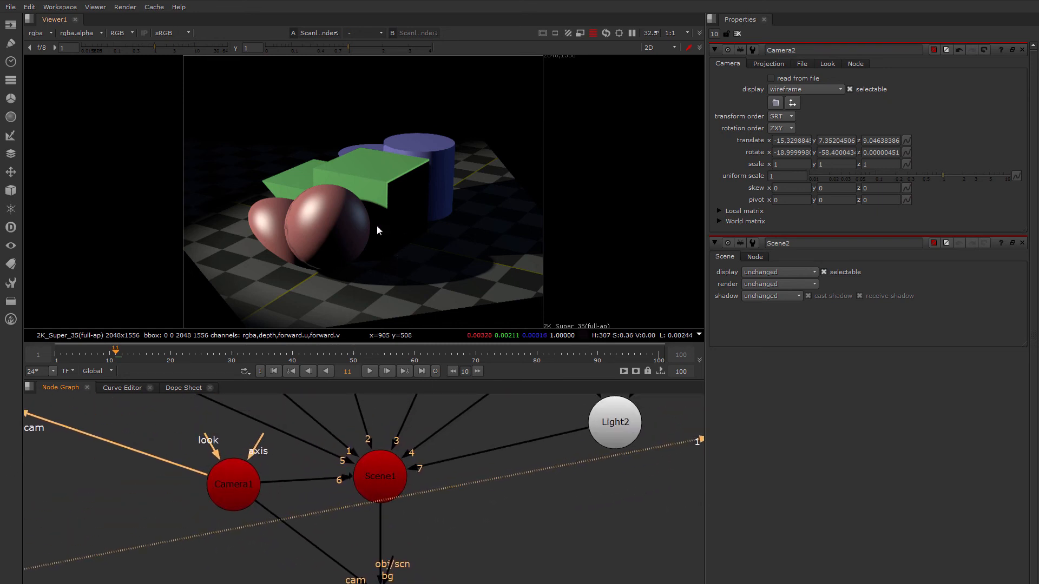
pyautogui.moveTo(429, 580); pyautogui.dragTo(425, 489, button='middle')
pyautogui.click(402, 505)
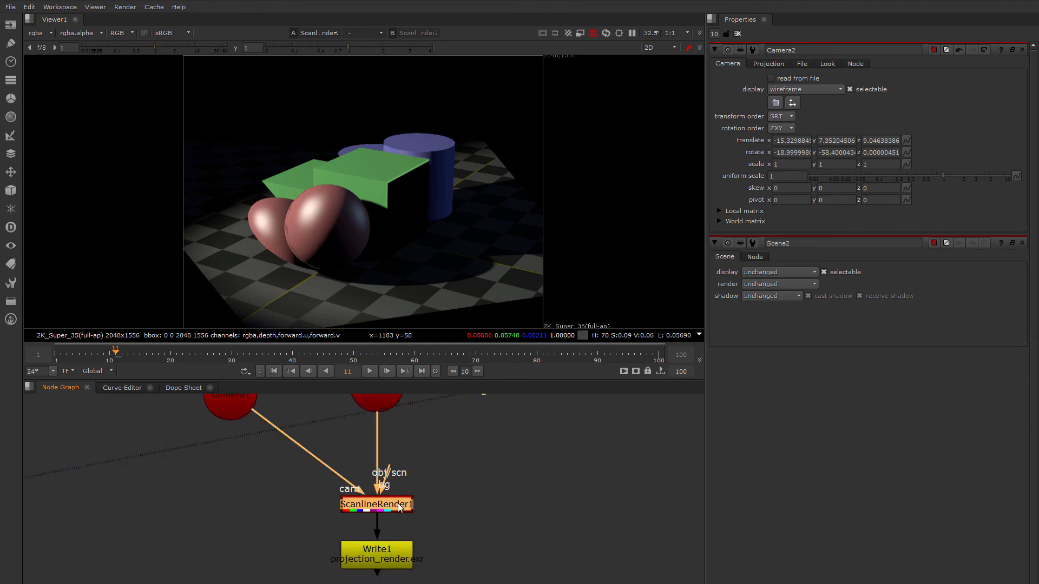
pyautogui.press('1')
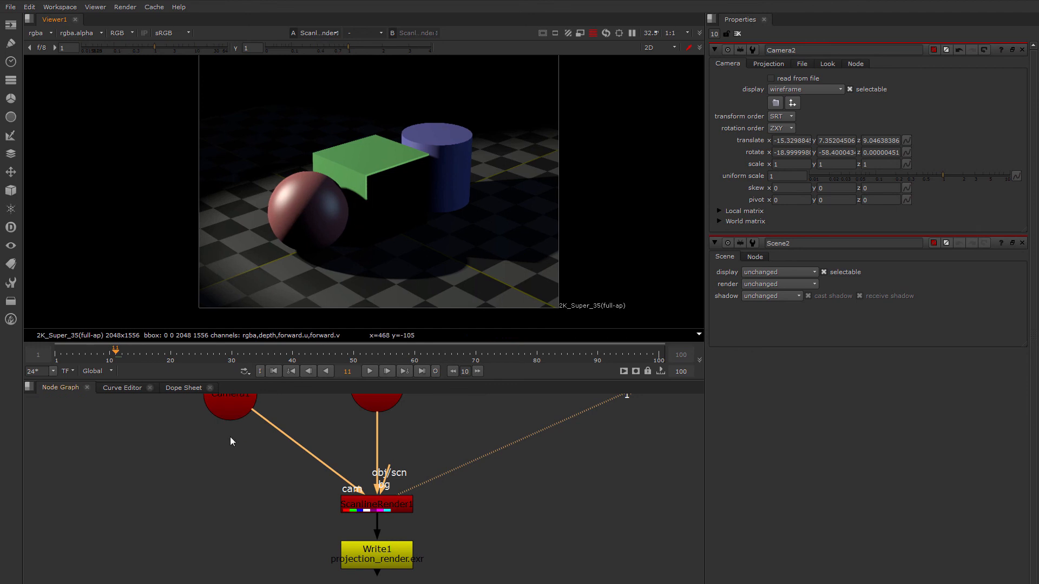
# Return to the ScanlineRender2 node and view its render of the projection from the offset Camera2
pyautogui.moveTo(75, 425); pyautogui.dragTo(256, 456, button='middle')
pyautogui.moveTo(157, 437); pyautogui.dragTo(318, 463, button='middle')
pyautogui.moveTo(223, 453); pyautogui.dragTo(404, 471, button='middle')
pyautogui.moveTo(334, 496); pyautogui.dragTo(376, 442, button='middle')
pyautogui.click(356, 519)
pyautogui.press('1')
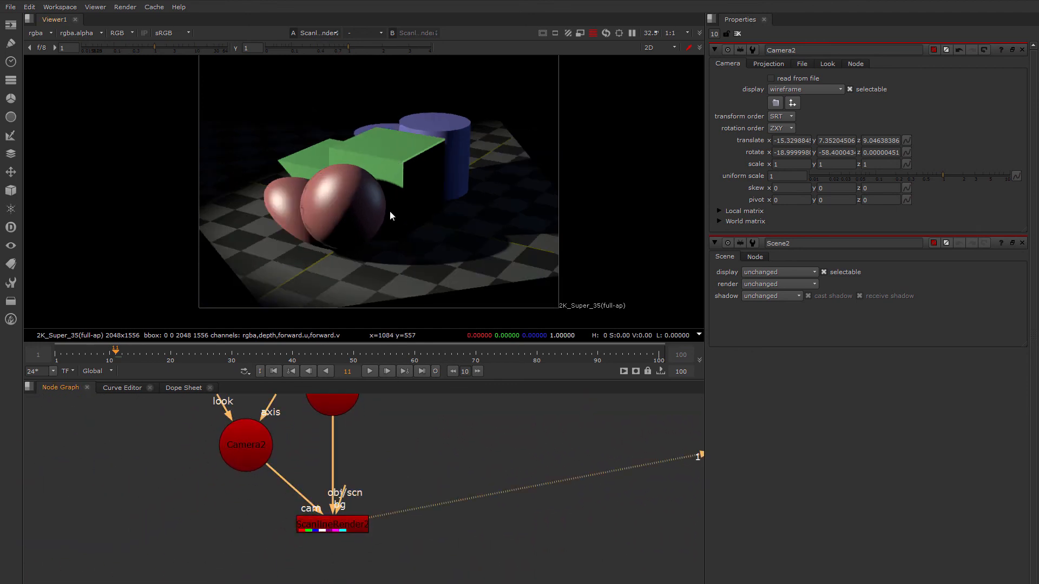